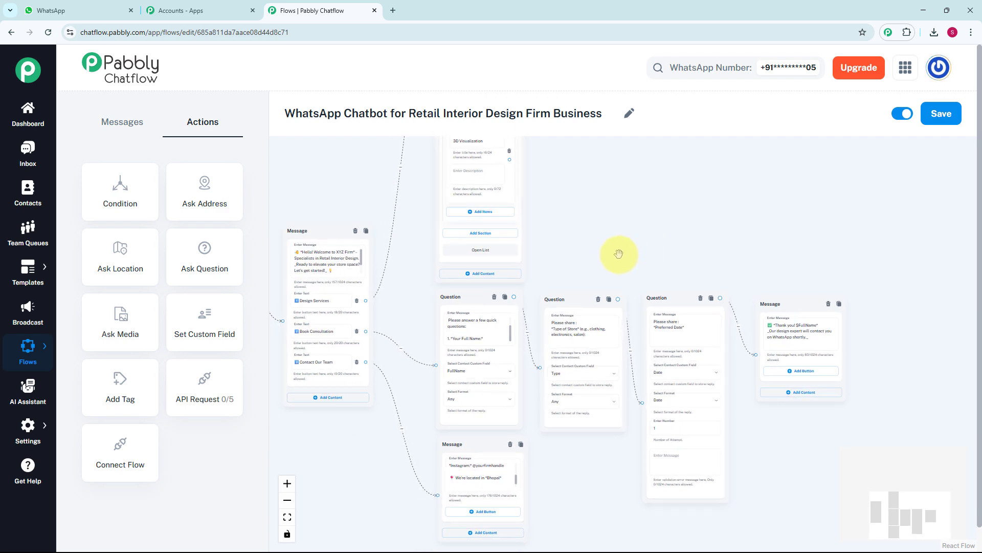
Examine the finished retail interior design chatbot flow, including its consultation questions, contact message and design services list.
{"action": "left_click_drag", "start_coordinate": [618, 254], "coordinate": [539, 210]}
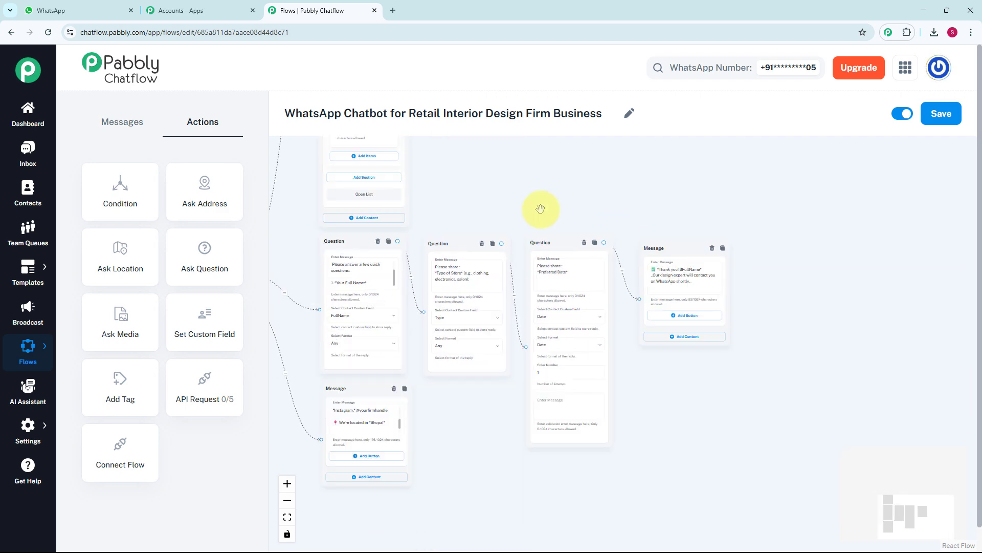
{"action": "scroll", "coordinate": [540, 210], "scroll_direction": "up", "scroll_amount": 1}
{"action": "scroll", "coordinate": [539, 209], "scroll_direction": "up", "scroll_amount": 1}
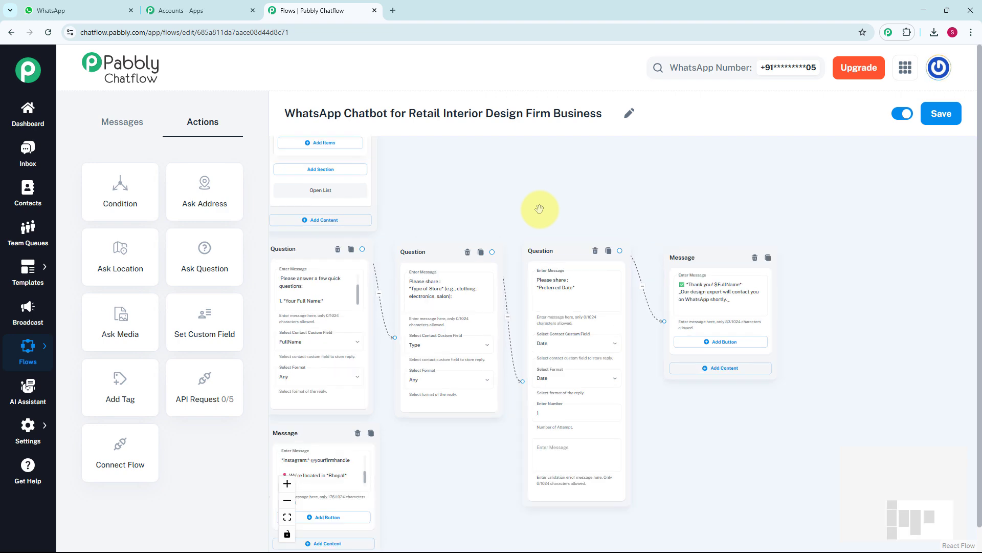
{"action": "left_click_drag", "start_coordinate": [538, 208], "coordinate": [625, 167]}
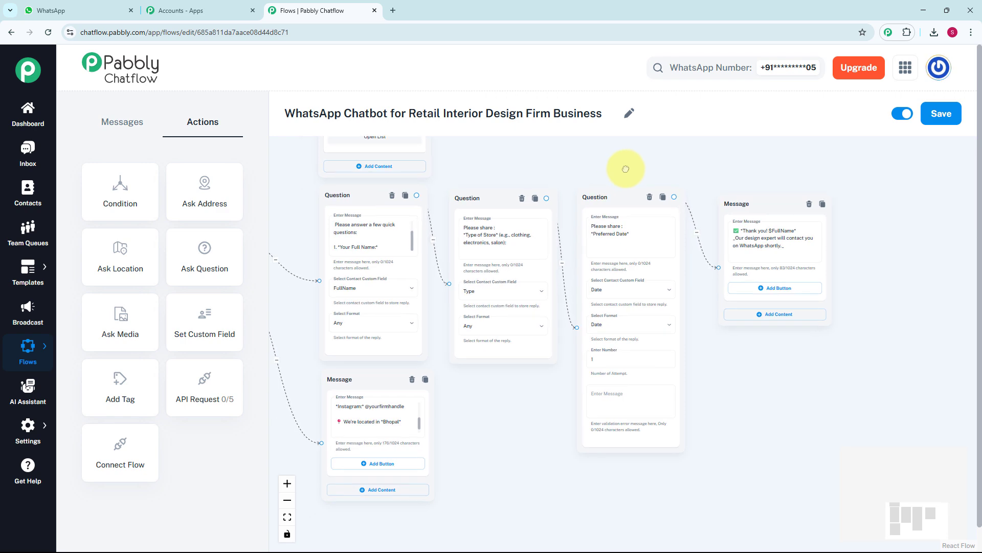
{"action": "scroll", "coordinate": [624, 168], "scroll_direction": "down", "scroll_amount": 3}
{"action": "left_click_drag", "start_coordinate": [580, 190], "coordinate": [592, 347]}
{"action": "scroll", "coordinate": [557, 193], "scroll_direction": "down", "scroll_amount": 2}
{"action": "left_click_drag", "start_coordinate": [580, 236], "coordinate": [553, 354]}
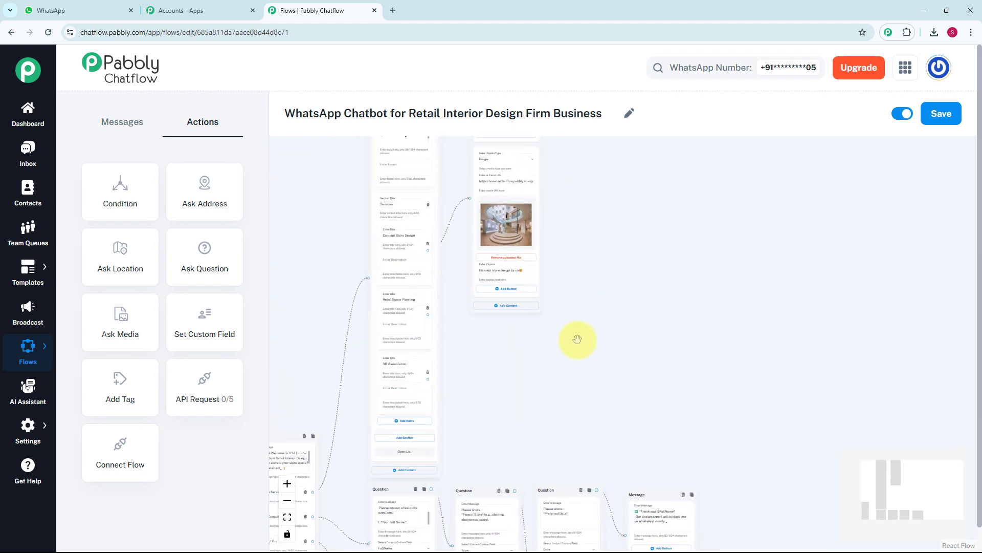
{"action": "scroll", "coordinate": [605, 322], "scroll_direction": "up", "scroll_amount": 3}
Switch to the WhatsApp test chat, request Design Services and choose Concept Store Design from the service list.
{"action": "key", "text": "ctrl+Tab"}
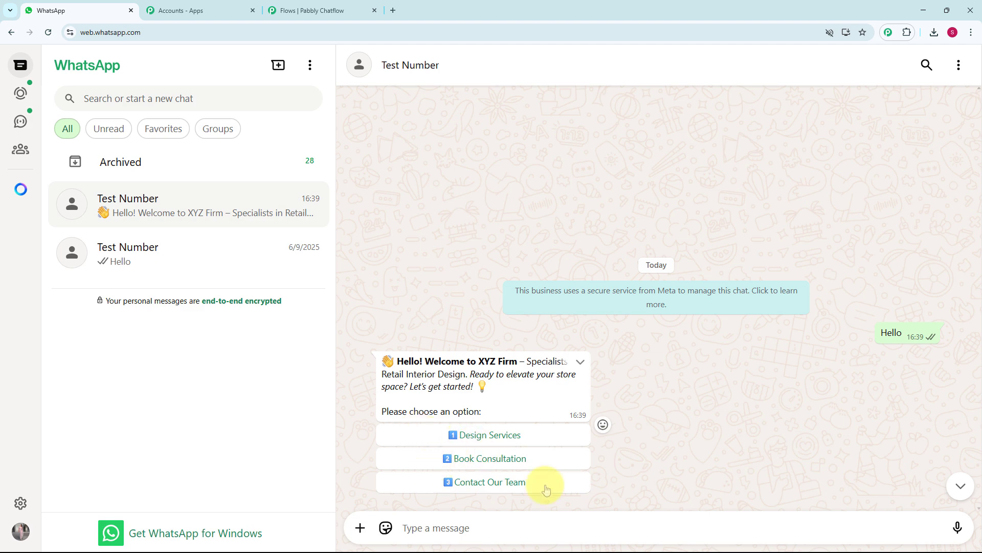
{"action": "left_click", "coordinate": [522, 435]}
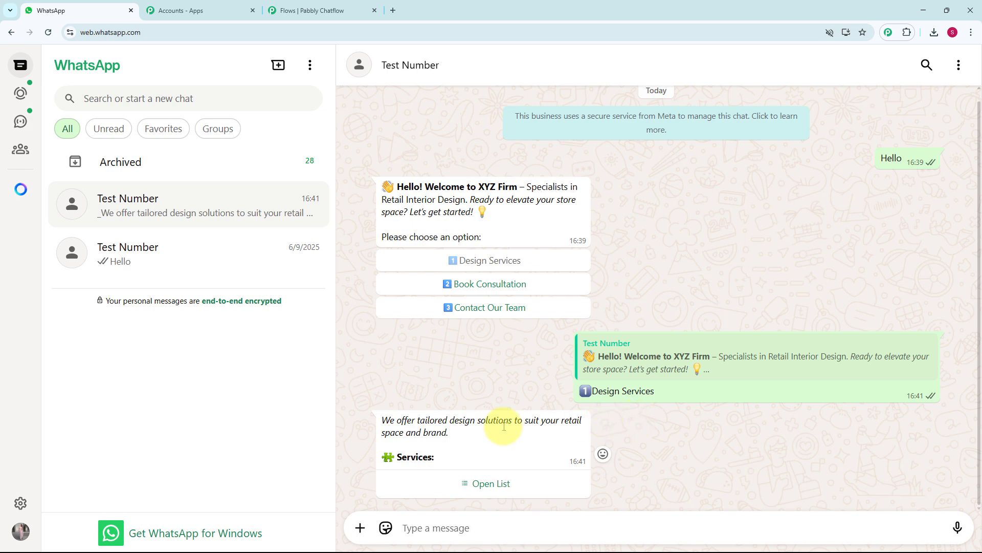
{"action": "left_click", "coordinate": [463, 486]}
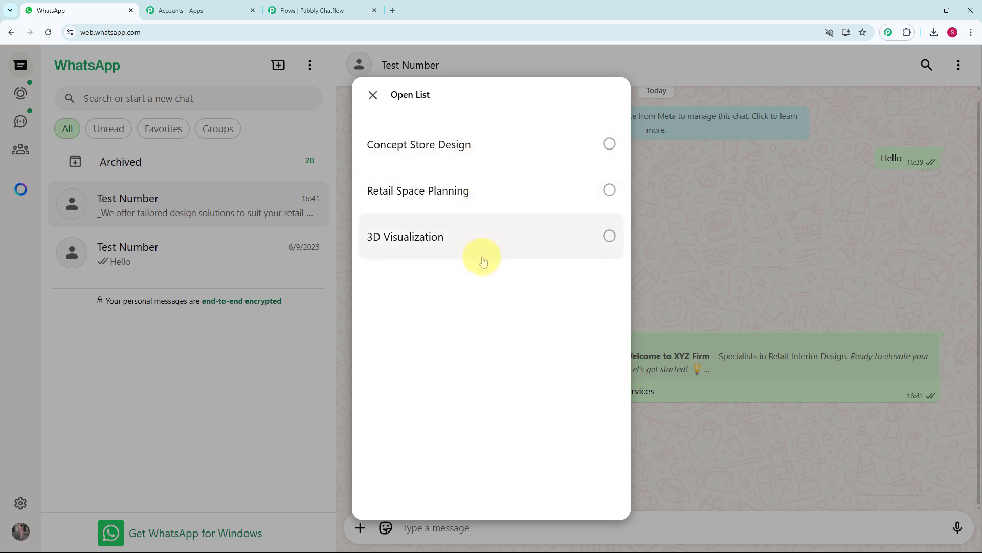
{"action": "left_click", "coordinate": [493, 157]}
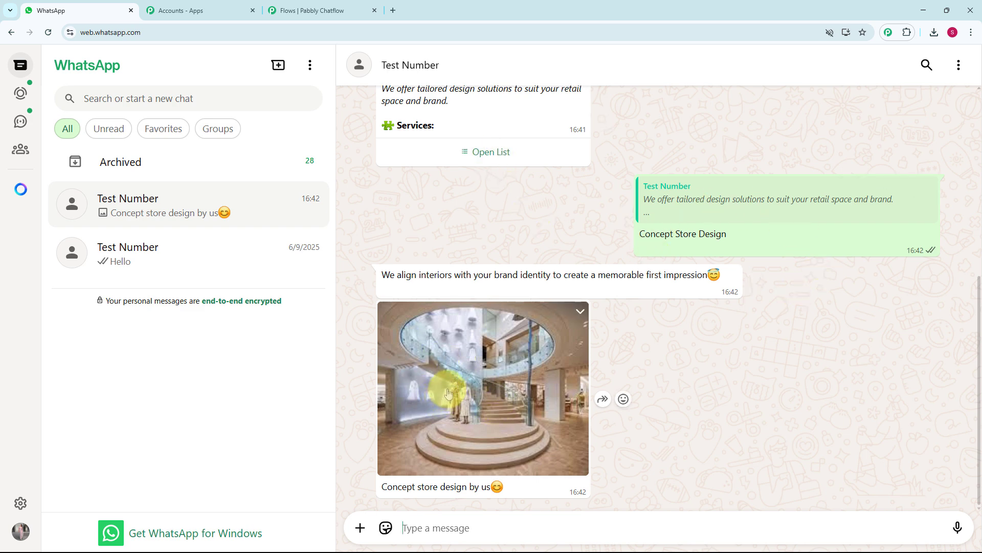
Request Book Consultation from the welcome message, answer with store type Salon and date 21/07/2025, and review the conversation.
{"action": "scroll", "coordinate": [461, 307], "scroll_direction": "up", "scroll_amount": 5}
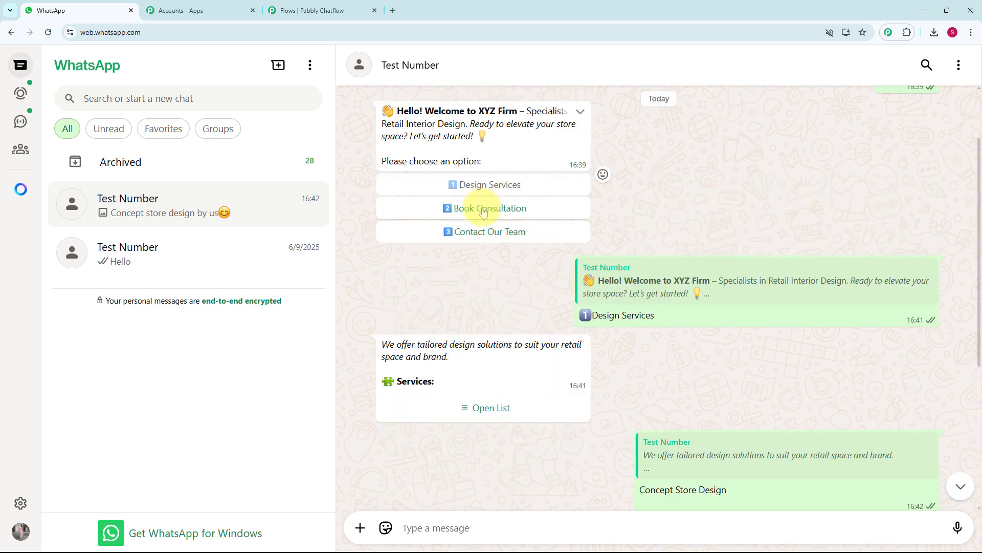
{"action": "left_click", "coordinate": [484, 208]}
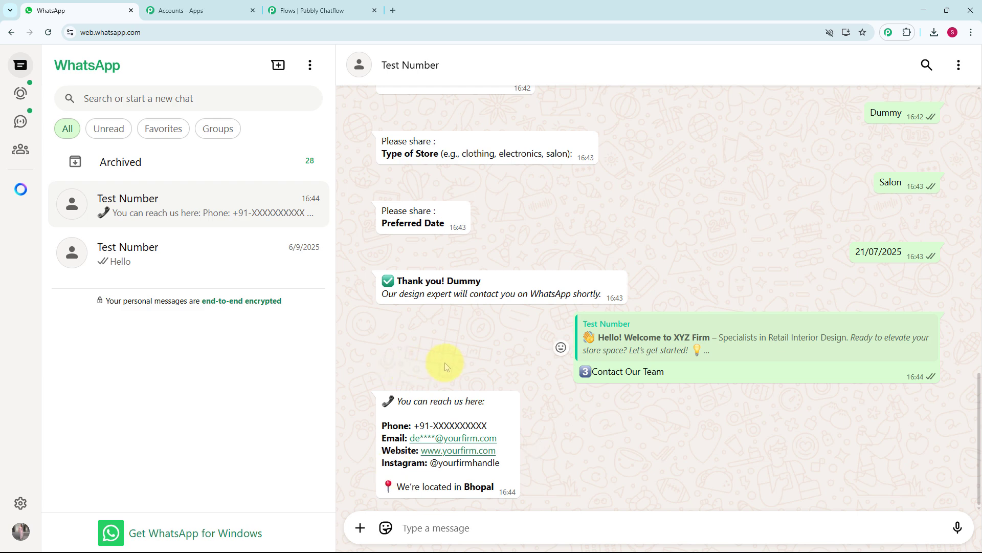
{"action": "scroll", "coordinate": [445, 366], "scroll_direction": "up", "scroll_amount": 3}
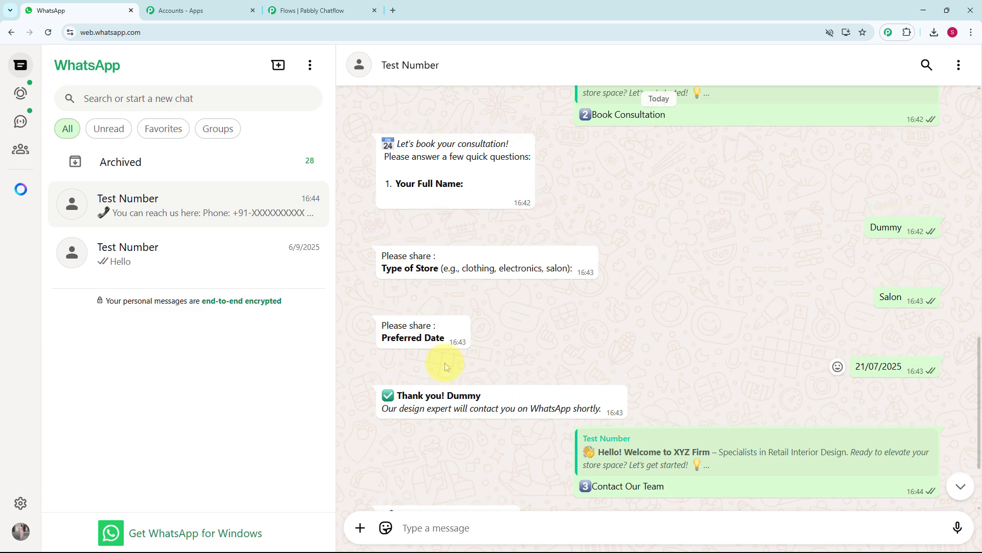
{"action": "scroll", "coordinate": [445, 366], "scroll_direction": "up", "scroll_amount": 9}
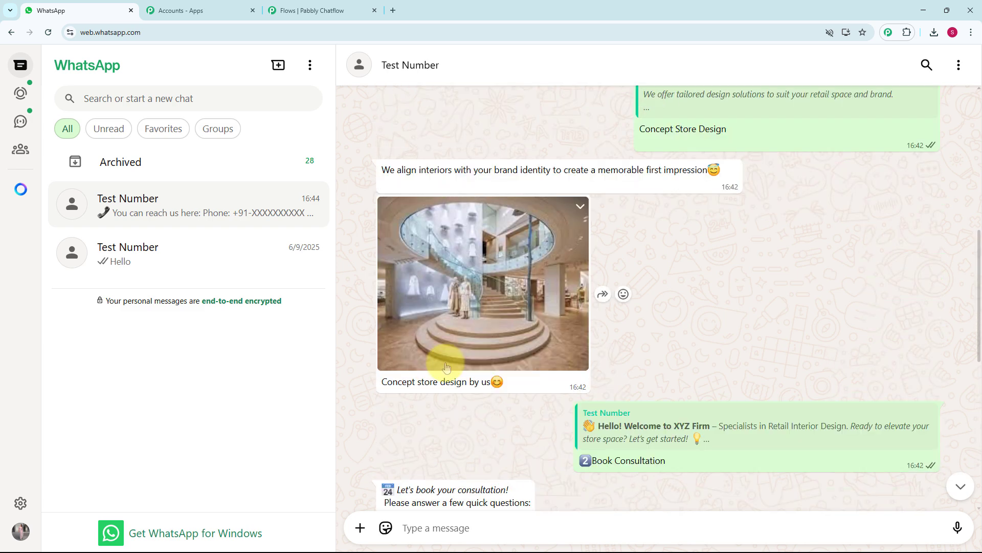
{"action": "scroll", "coordinate": [446, 366], "scroll_direction": "up", "scroll_amount": 1}
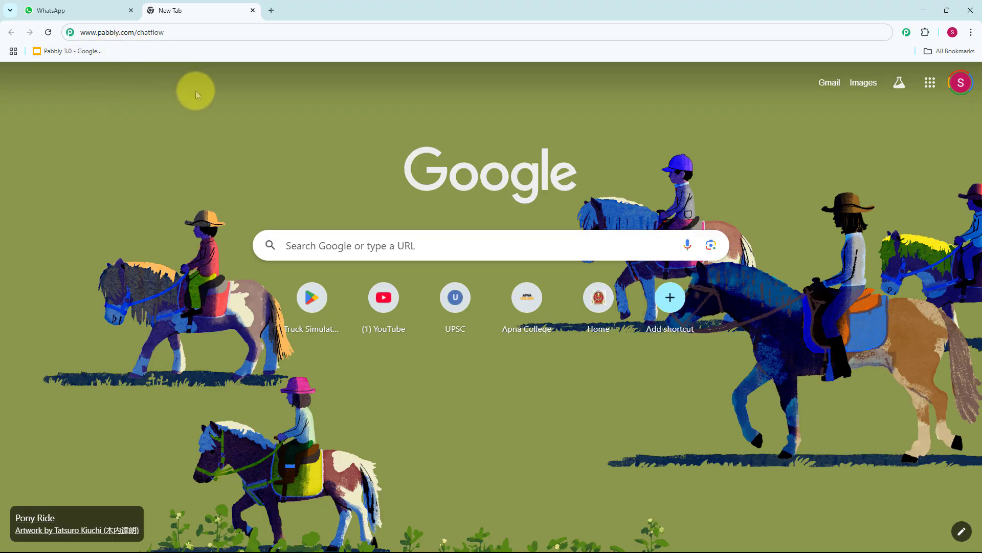
{"action": "key", "text": "Return"}
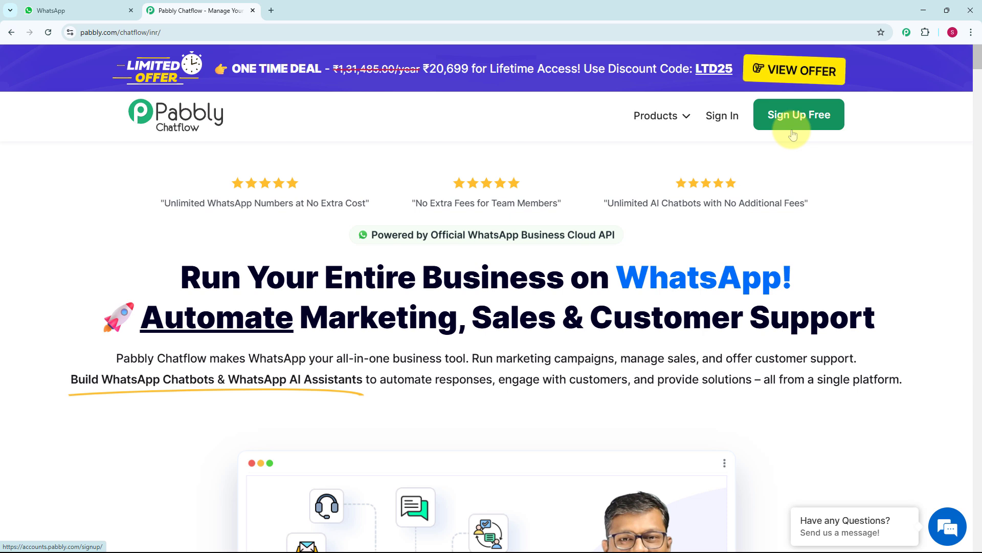
{"action": "left_click", "coordinate": [731, 125]}
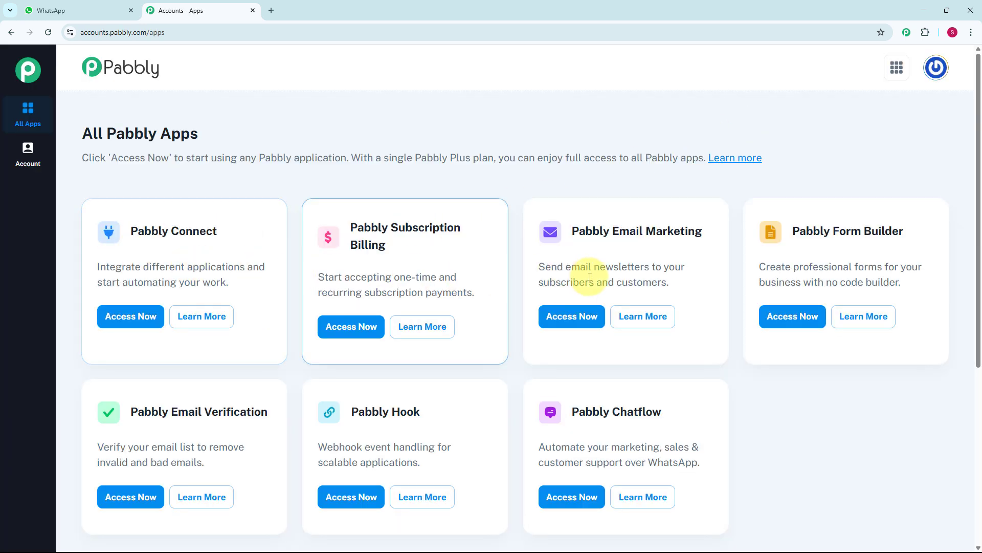
{"action": "scroll", "coordinate": [711, 266], "scroll_direction": "down", "scroll_amount": 2}
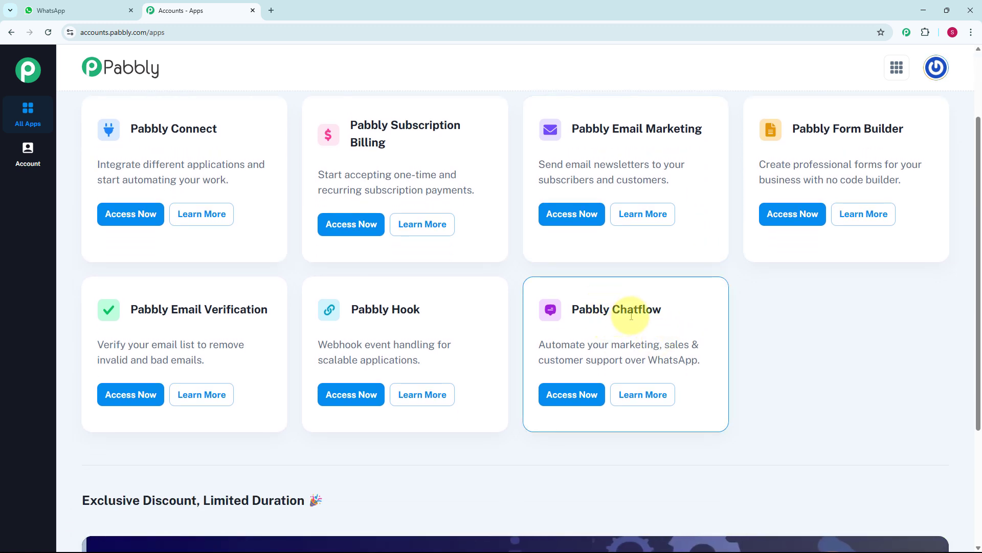
{"action": "left_click", "coordinate": [570, 403]}
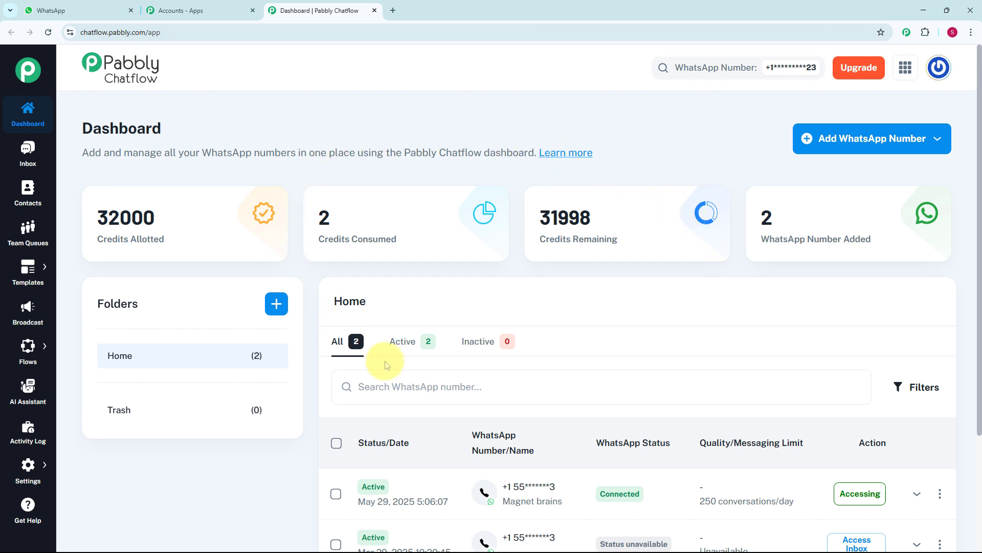
Review the dashboard's WhatsApp numbers, the option for adding a number, and the available feature sections.
{"action": "scroll", "coordinate": [558, 389], "scroll_direction": "down", "scroll_amount": 2}
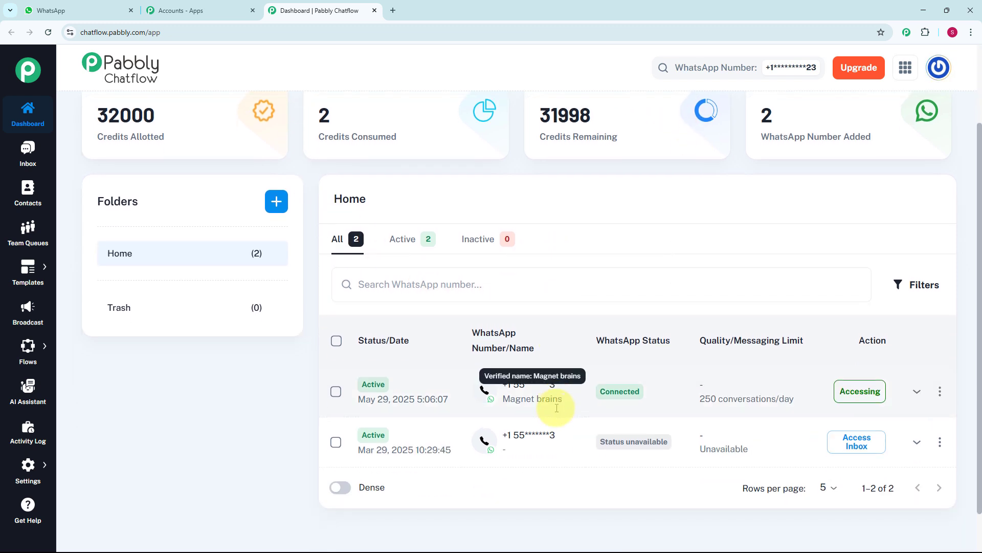
{"action": "scroll", "coordinate": [566, 389], "scroll_direction": "up", "scroll_amount": 2}
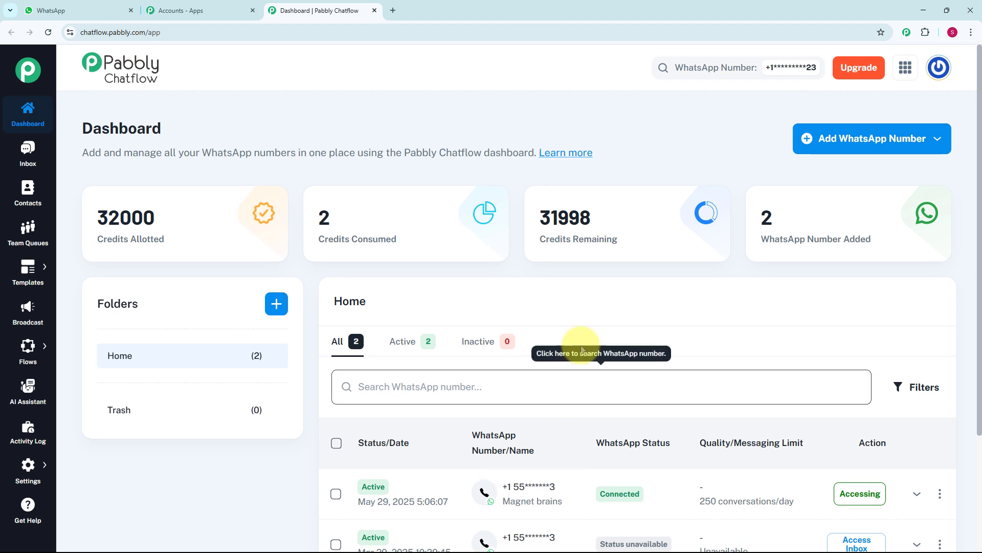
{"action": "left_click", "coordinate": [889, 139]}
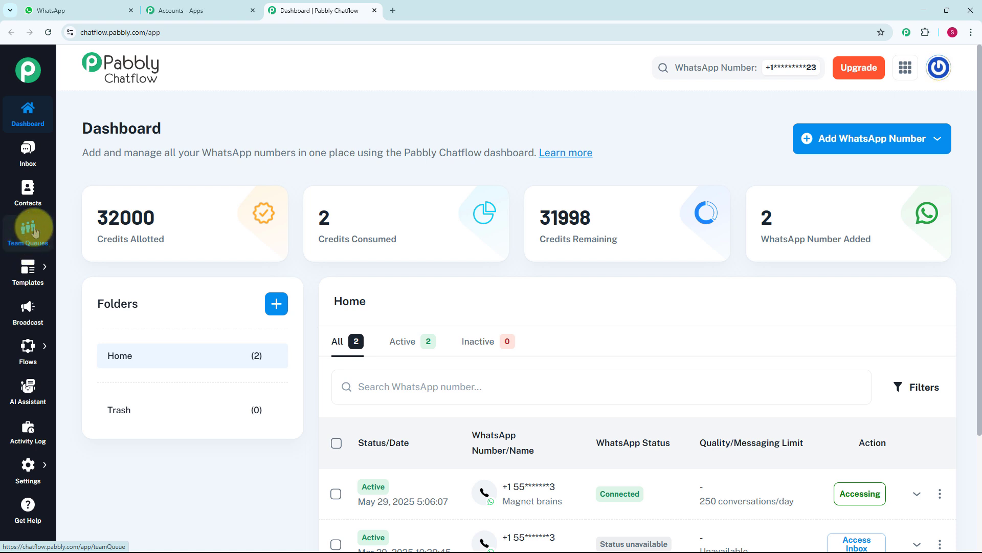
{"action": "mouse_move", "coordinate": [31, 273]}
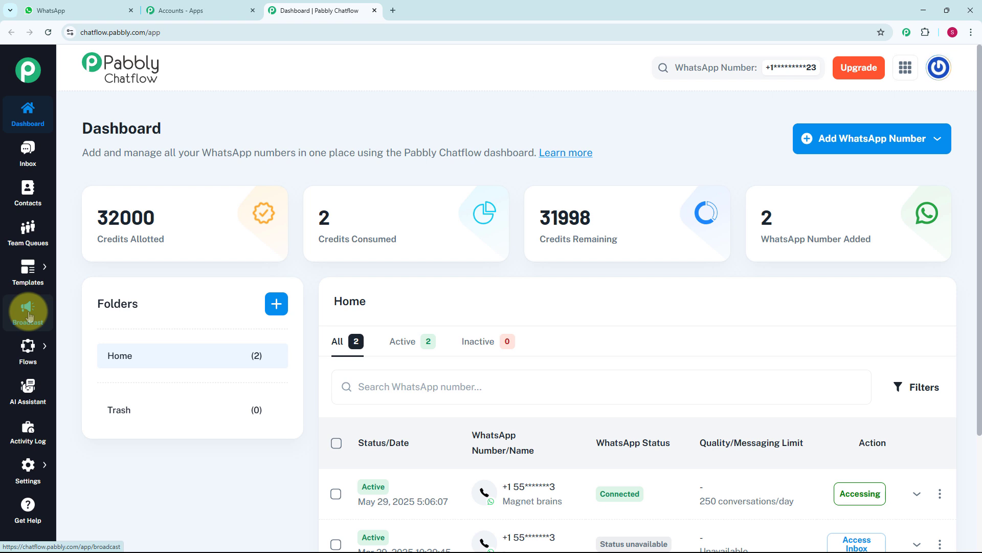
{"action": "mouse_move", "coordinate": [29, 357]}
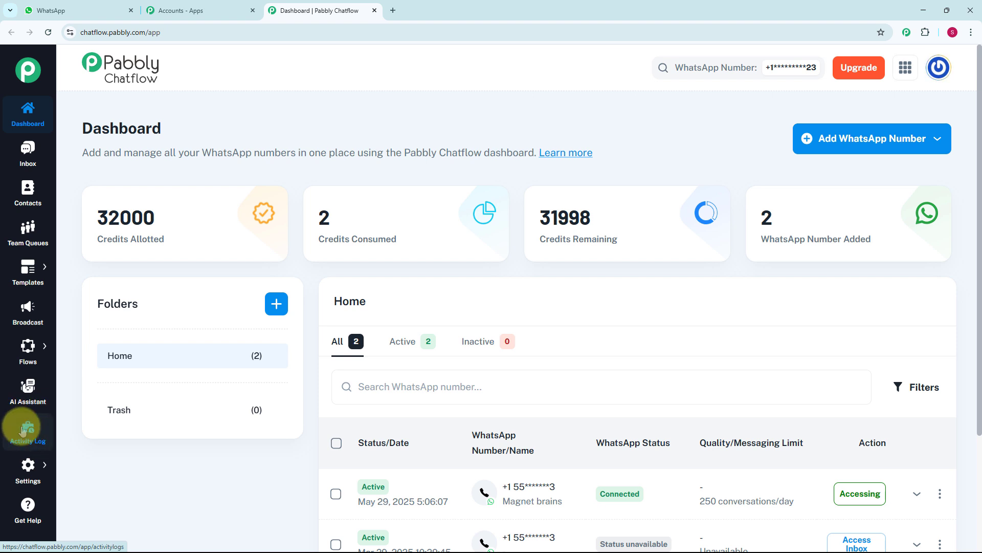
{"action": "mouse_move", "coordinate": [32, 480]}
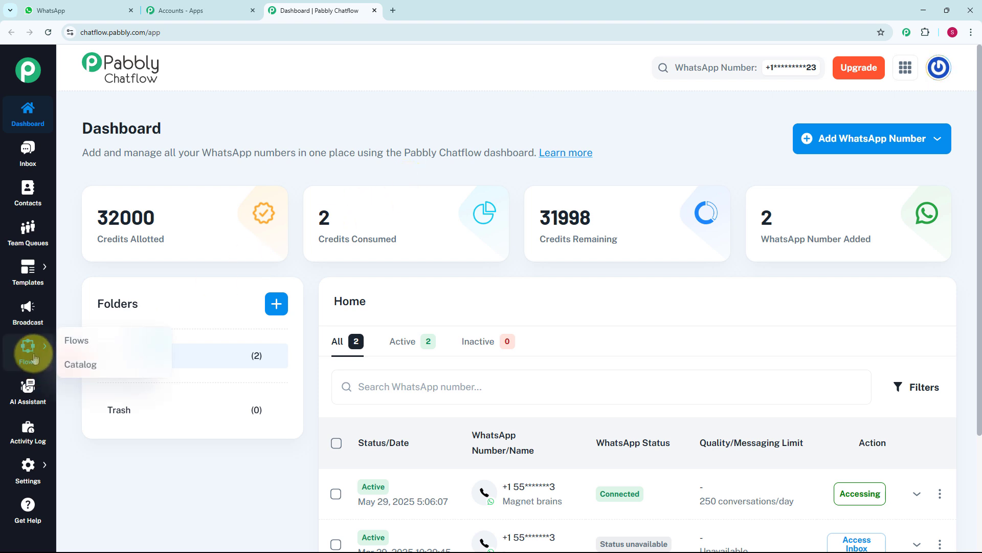
Add a flow titled "WhatsApp Chatbot for Retail Interior Design Firm Business" and set its start trigger regex to [\s\S]+.
{"action": "left_click", "coordinate": [111, 341]}
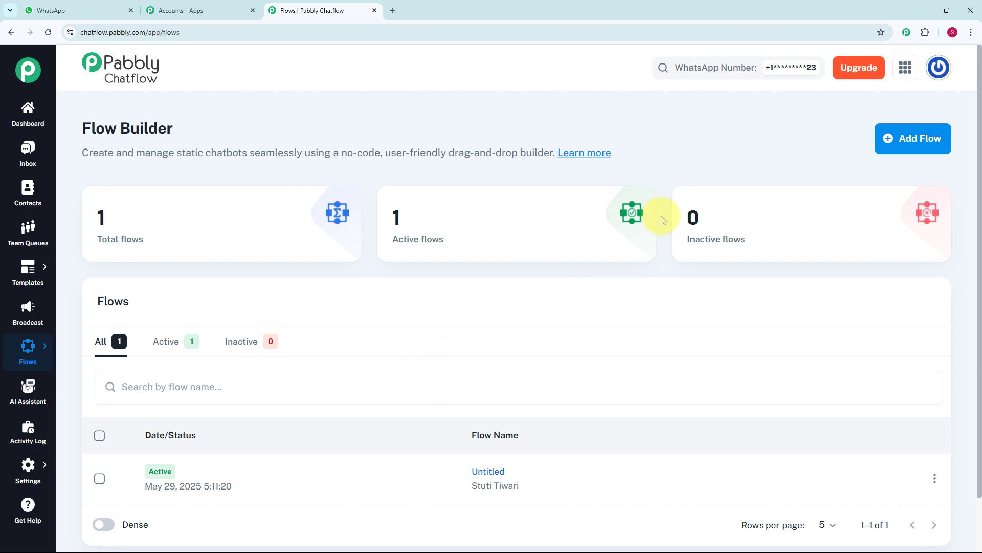
{"action": "left_click", "coordinate": [901, 148]}
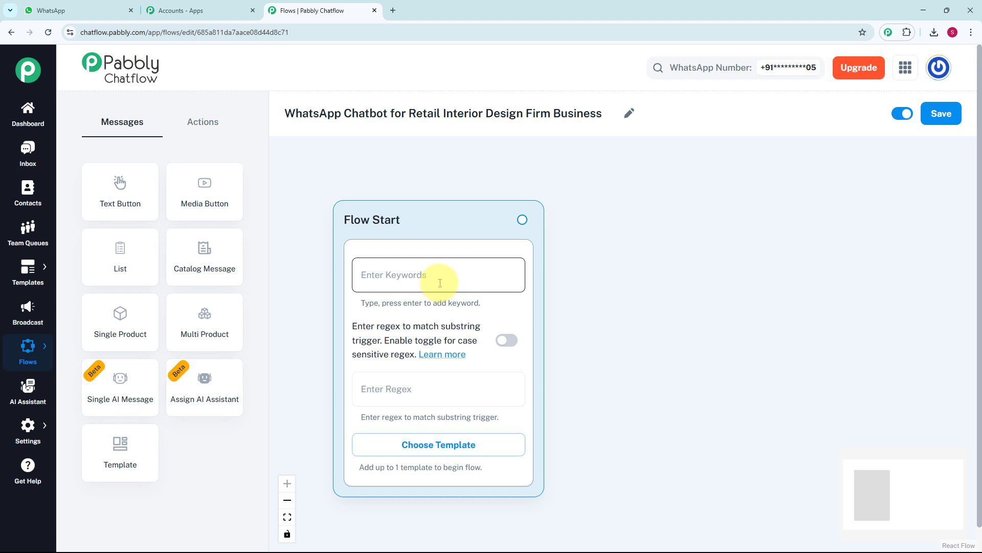
{"action": "left_click", "coordinate": [390, 387]}
{"action": "type", "text": "[\\s\\S]+"}
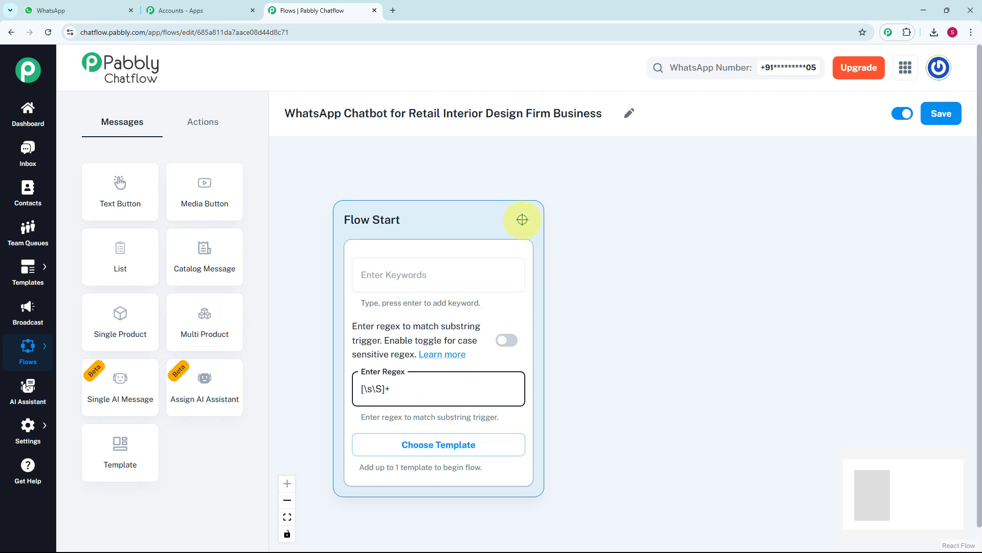
Connect a new Text + Button message block to the Flow Start block.
{"action": "left_click_drag", "start_coordinate": [522, 220], "coordinate": [615, 298]}
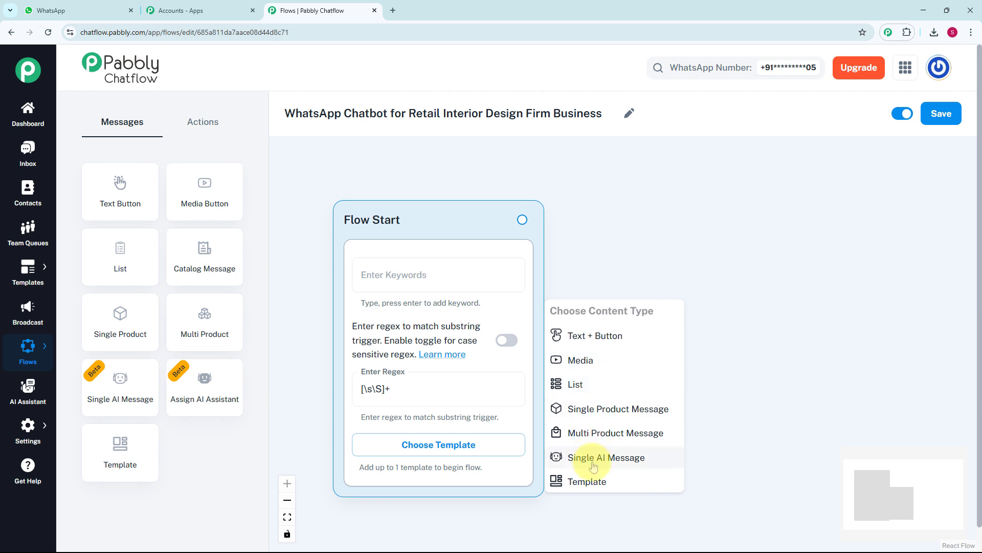
{"action": "left_click", "coordinate": [598, 337]}
{"action": "left_click_drag", "start_coordinate": [609, 324], "coordinate": [662, 279]}
{"action": "scroll", "coordinate": [670, 262], "scroll_direction": "down", "scroll_amount": 1}
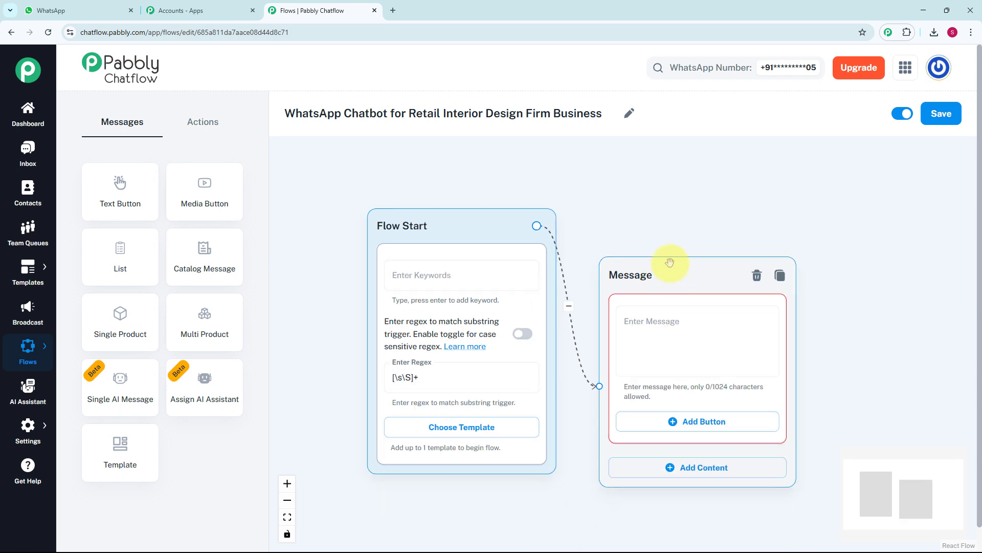
{"action": "scroll", "coordinate": [698, 240], "scroll_direction": "down", "scroll_amount": 2}
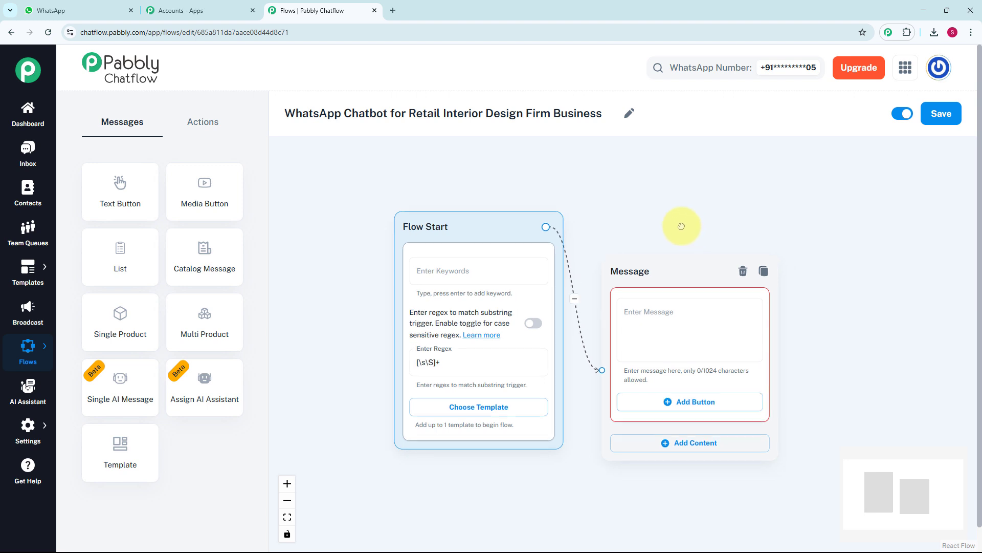
Fill the message block with the welcome text beginning "*Hello! Welcome to XYZ Firm* – Specialists in Retail Interior Design.".
{"action": "left_click_drag", "start_coordinate": [681, 227], "coordinate": [591, 213]}
{"action": "left_click", "coordinate": [577, 341]}
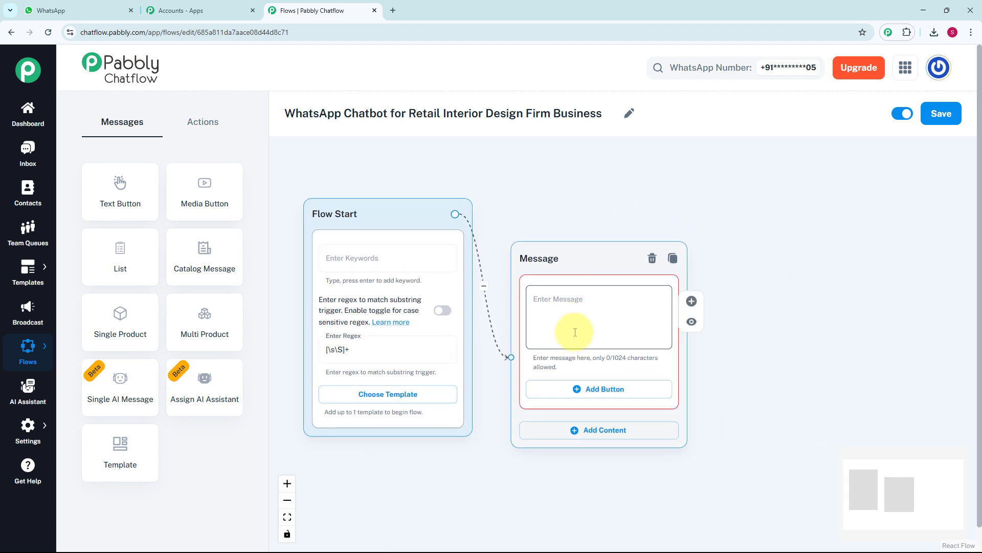
{"action": "key", "text": "ctrl+v"}
{"action": "scroll", "coordinate": [575, 332], "scroll_direction": "up", "scroll_amount": 1}
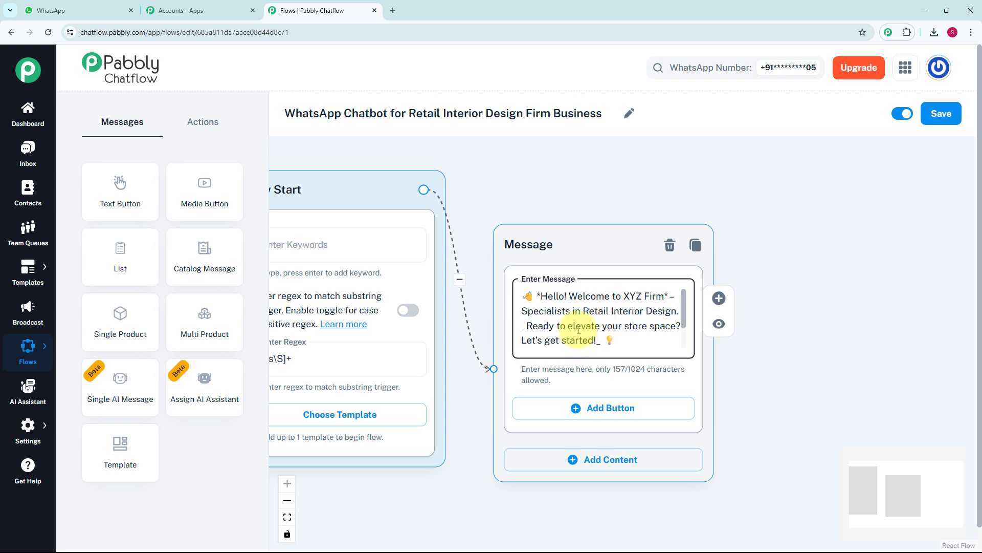
Add three buttons to the welcome message: 1️⃣Design Services, 2️⃣Book Consultation and 3️⃣Contact Our Team.
{"action": "left_click", "coordinate": [585, 410]}
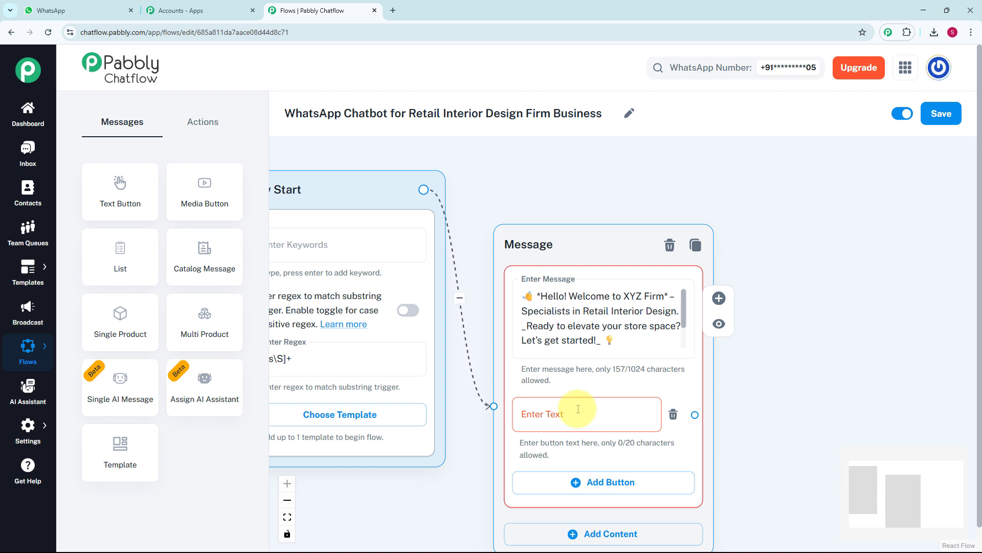
{"action": "left_click", "coordinate": [578, 409]}
{"action": "type", "text": "1️⃣ Design Services"}
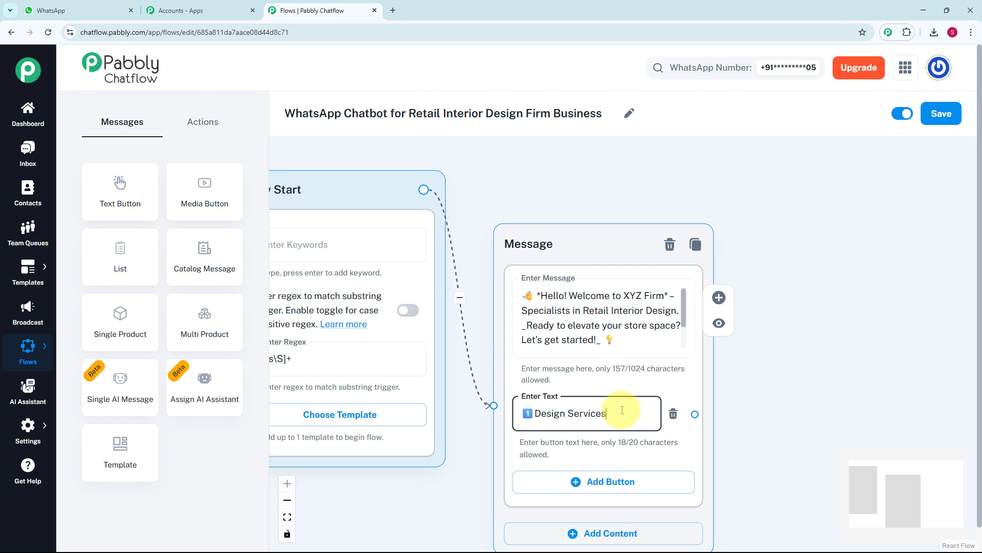
{"action": "left_click", "coordinate": [599, 480]}
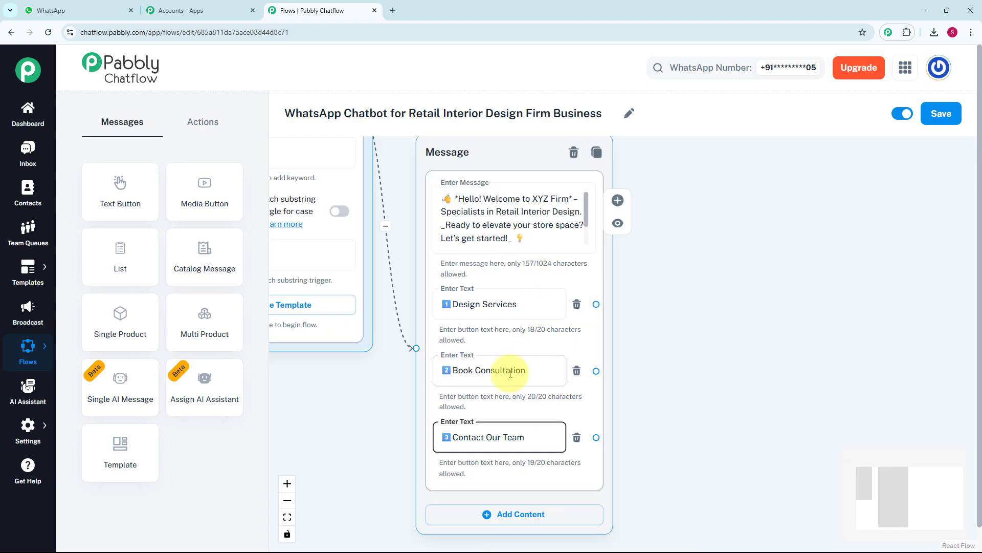
{"action": "left_click", "coordinate": [439, 434]}
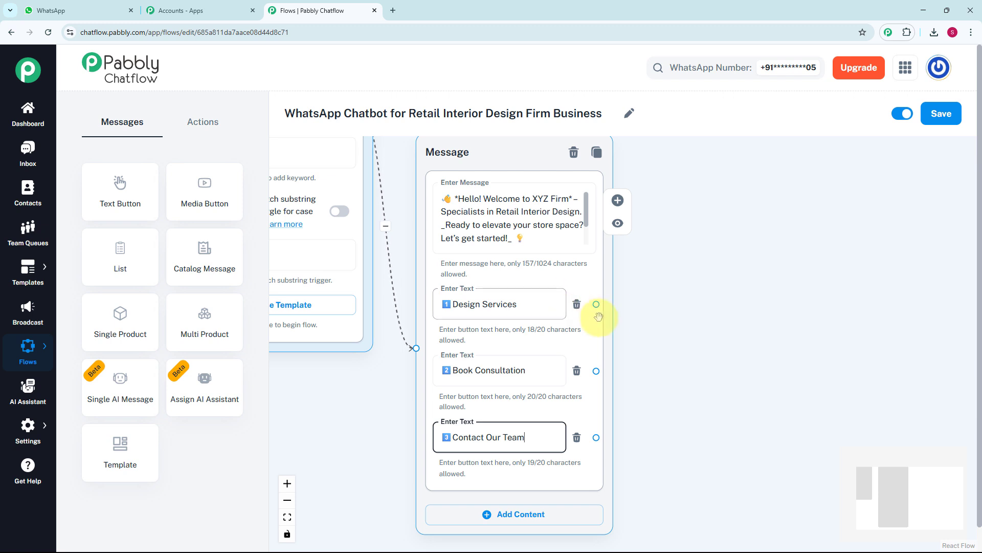
Connect a new List message block to the Design Services button and move it higher on the canvas.
{"action": "left_click_drag", "start_coordinate": [596, 304], "coordinate": [665, 277]}
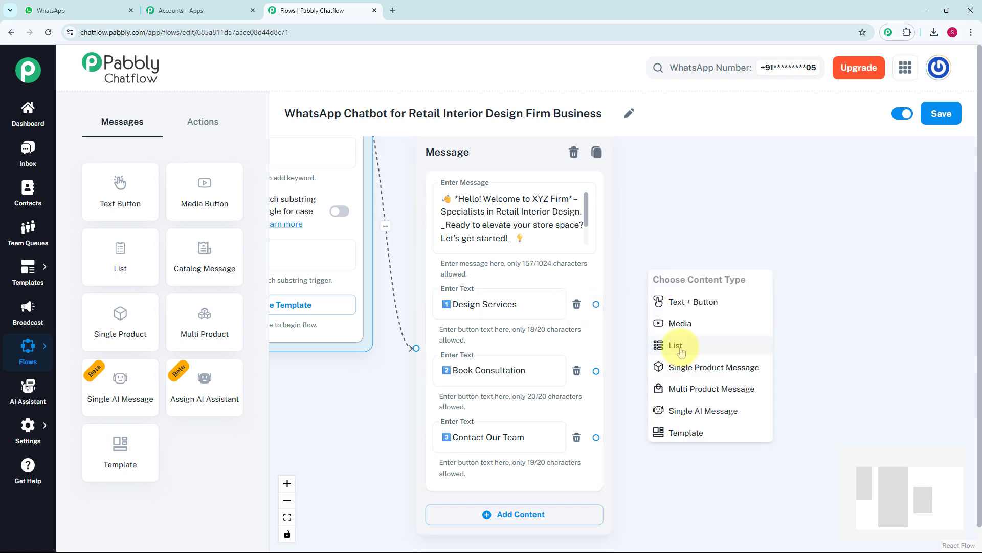
{"action": "left_click", "coordinate": [676, 345]}
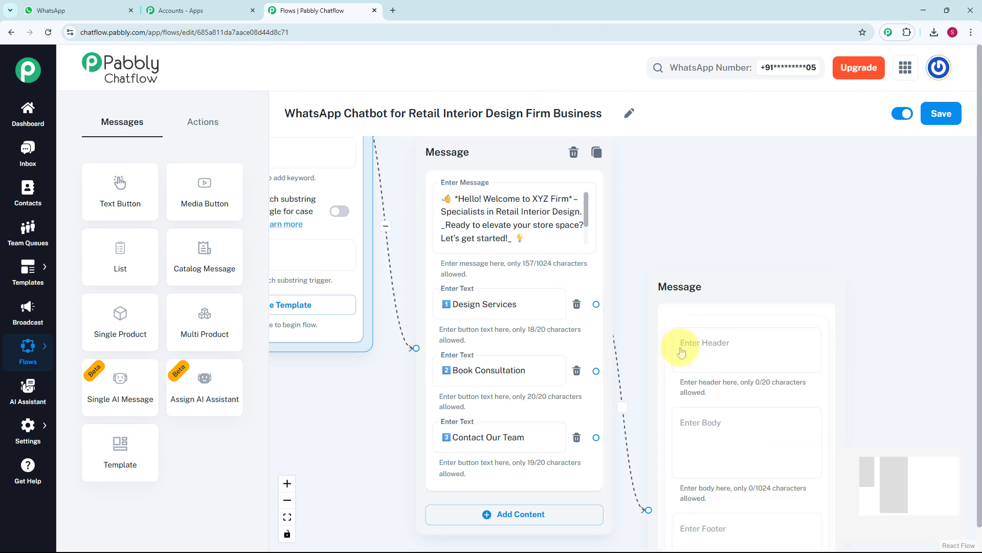
{"action": "left_click_drag", "start_coordinate": [701, 299], "coordinate": [710, 148]}
{"action": "scroll", "coordinate": [862, 281], "scroll_direction": "down", "scroll_amount": 2}
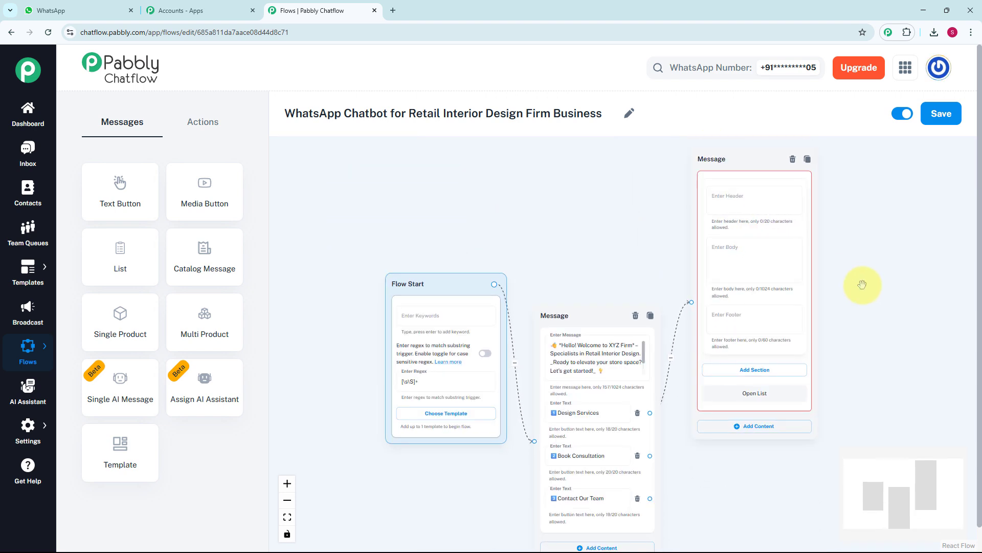
Fill the list message's body with "_We offer tailored design solutions to suit your retail space and brand._".
{"action": "scroll", "coordinate": [862, 281], "scroll_direction": "right", "scroll_amount": 3}
{"action": "left_click", "coordinate": [636, 193]}
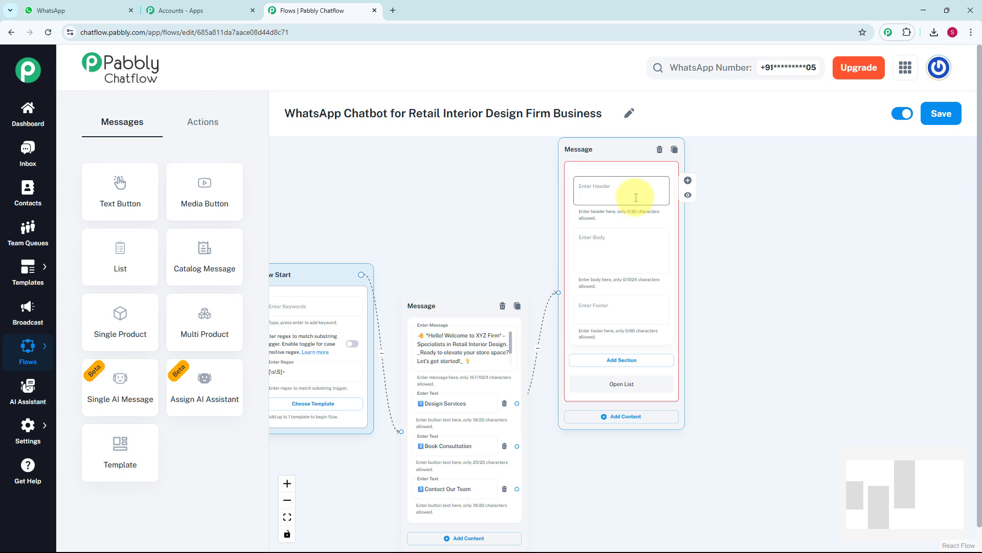
{"action": "scroll", "coordinate": [636, 193], "scroll_direction": "up", "scroll_amount": 2}
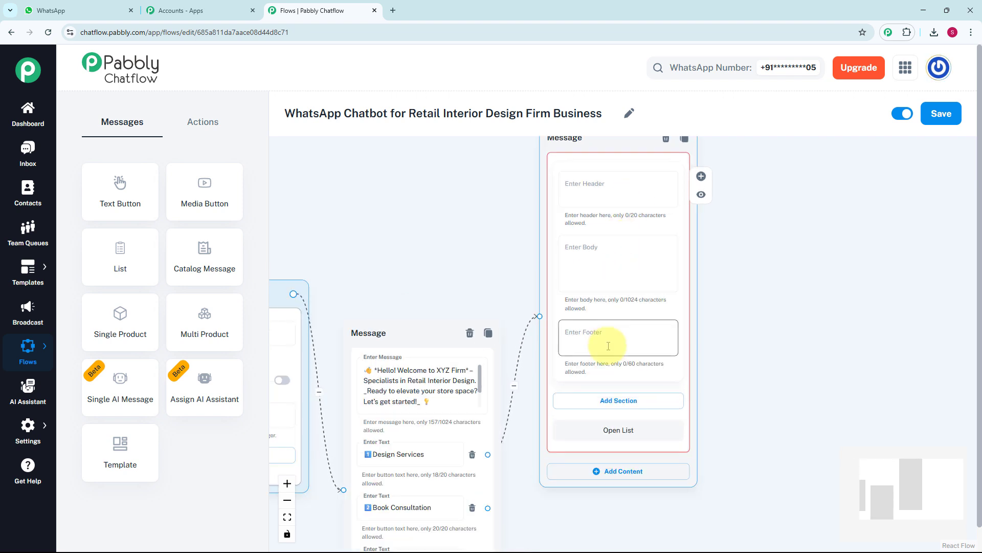
{"action": "left_click", "coordinate": [598, 275]}
{"action": "key", "text": "ctrl+v"}
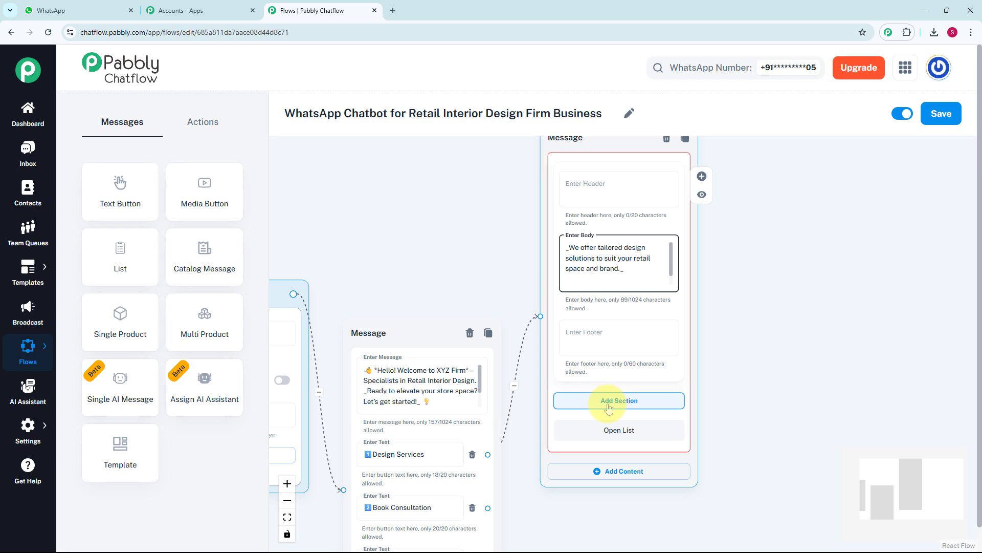
Add a list section titled Services with the items Concept Store Design, Retail Space Planning and 3D Visualization.
{"action": "left_click", "coordinate": [591, 405]}
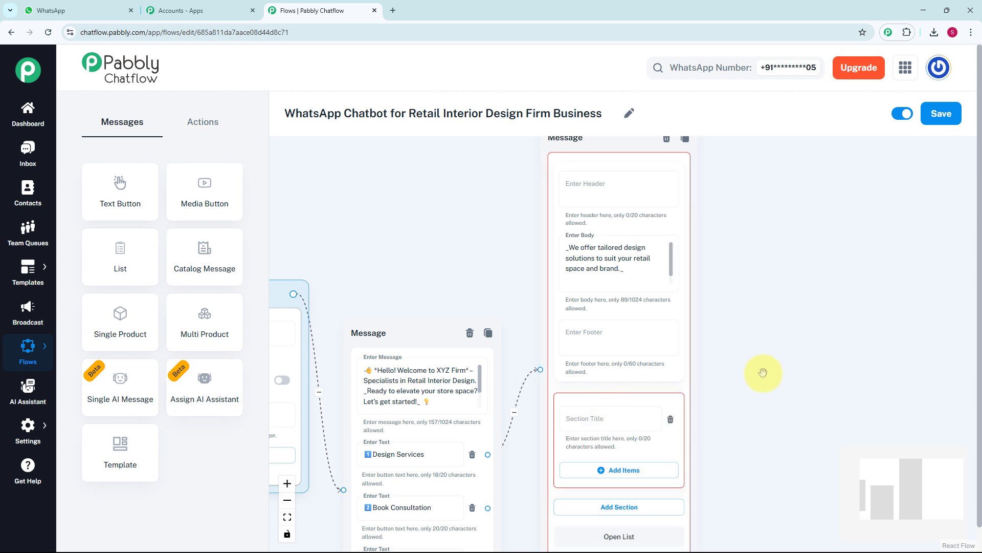
{"action": "left_click_drag", "start_coordinate": [764, 373], "coordinate": [691, 239]}
{"action": "left_click", "coordinate": [521, 307]}
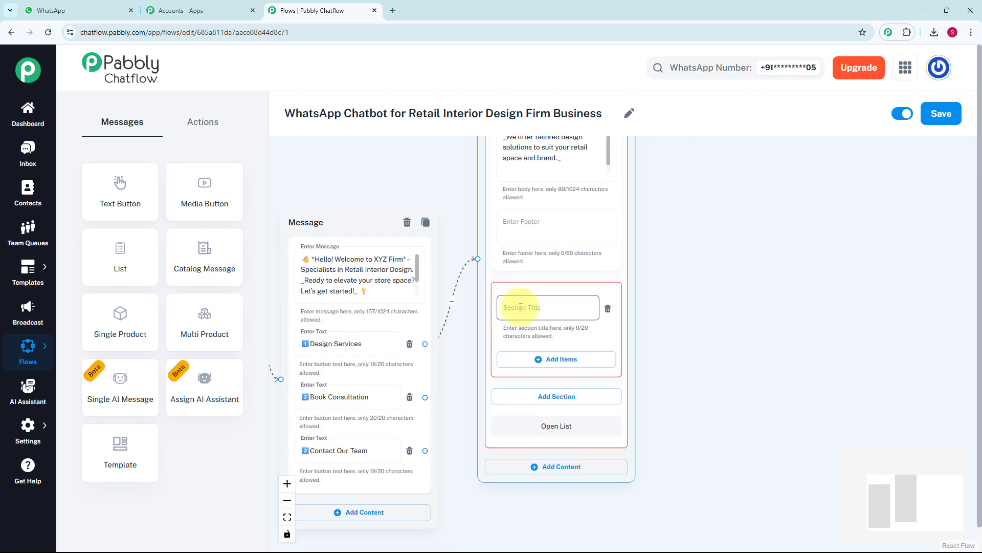
{"action": "type", "text": "Services"}
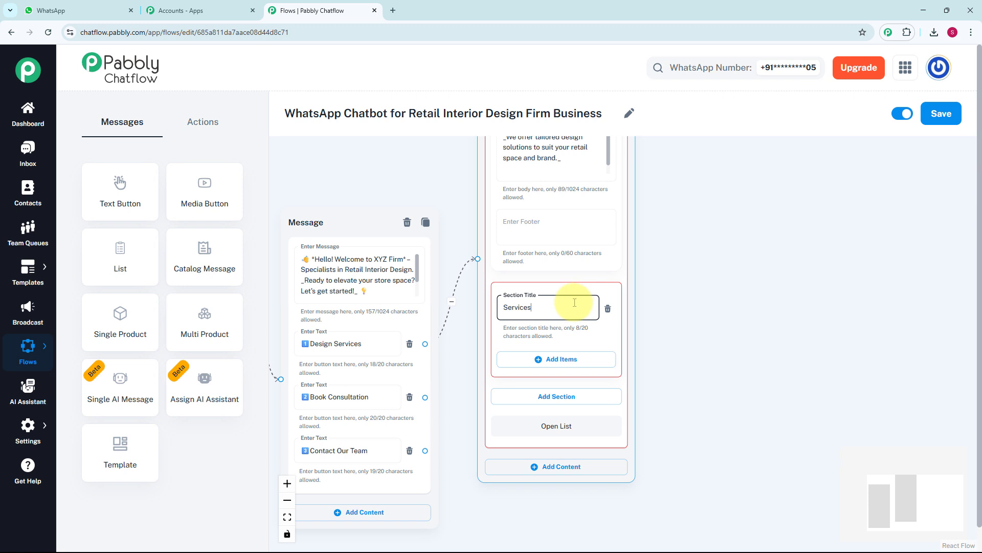
{"action": "left_click", "coordinate": [549, 359]}
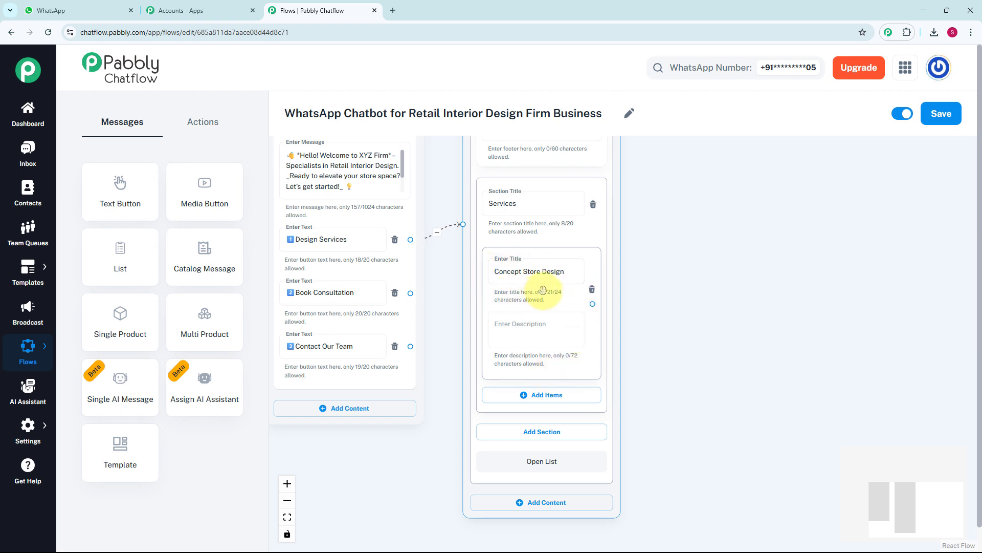
{"action": "left_click", "coordinate": [532, 395]}
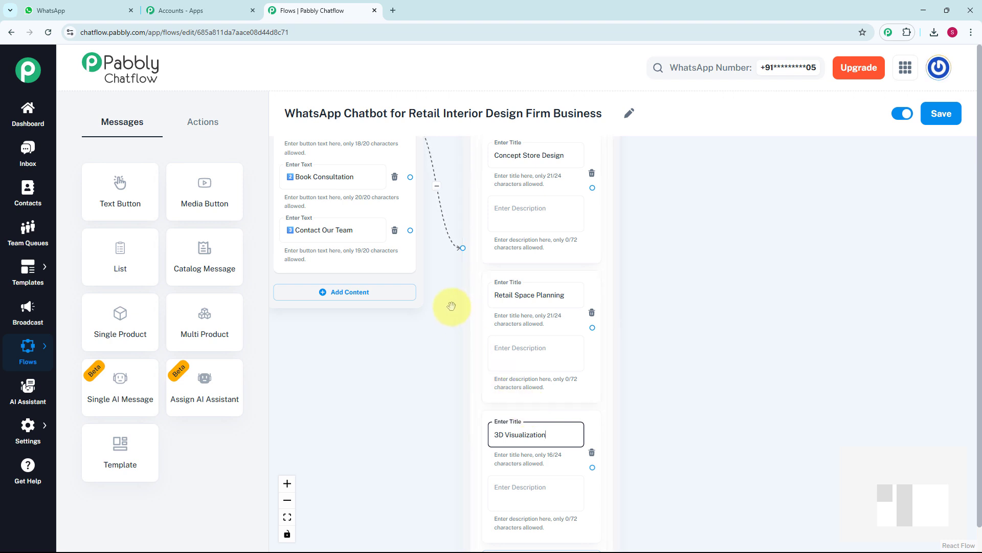
Connect a new Text + Button message block to the Concept Store Design item and place it beside the list.
{"action": "scroll", "coordinate": [458, 418], "scroll_direction": "down", "scroll_amount": 1}
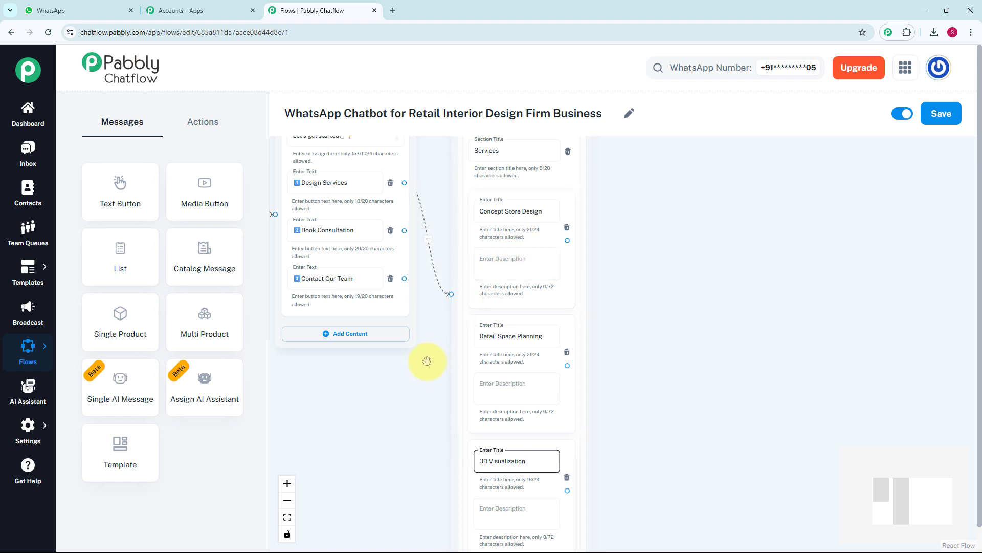
{"action": "left_click_drag", "start_coordinate": [427, 361], "coordinate": [382, 376]}
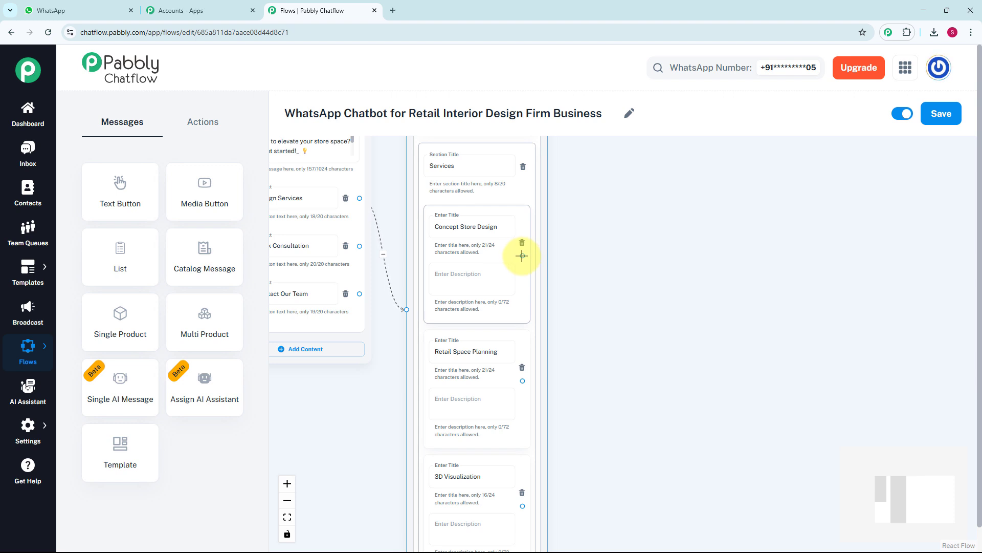
{"action": "left_click_drag", "start_coordinate": [523, 255], "coordinate": [556, 247]}
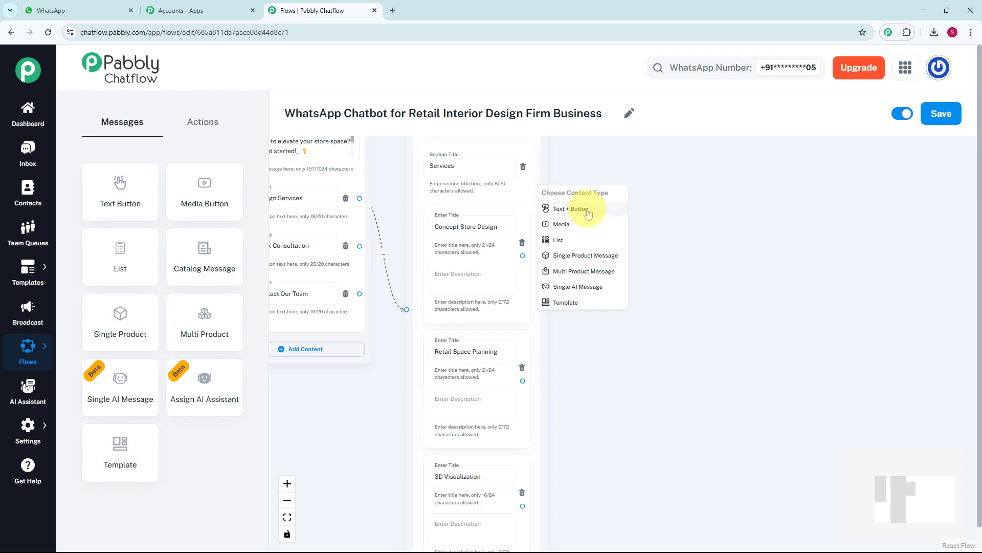
{"action": "left_click", "coordinate": [588, 211]}
{"action": "left_click_drag", "start_coordinate": [622, 203], "coordinate": [658, 198]}
Fill the new message with "We align interiors with your brand identity to create a memorable first impression" and its closing emoji.
{"action": "left_click", "coordinate": [619, 225]}
{"action": "type", "text": "We align interiors with your brand identity to create a memorable first impression😇"}
{"action": "scroll", "coordinate": [613, 167], "scroll_direction": "up", "scroll_amount": 4}
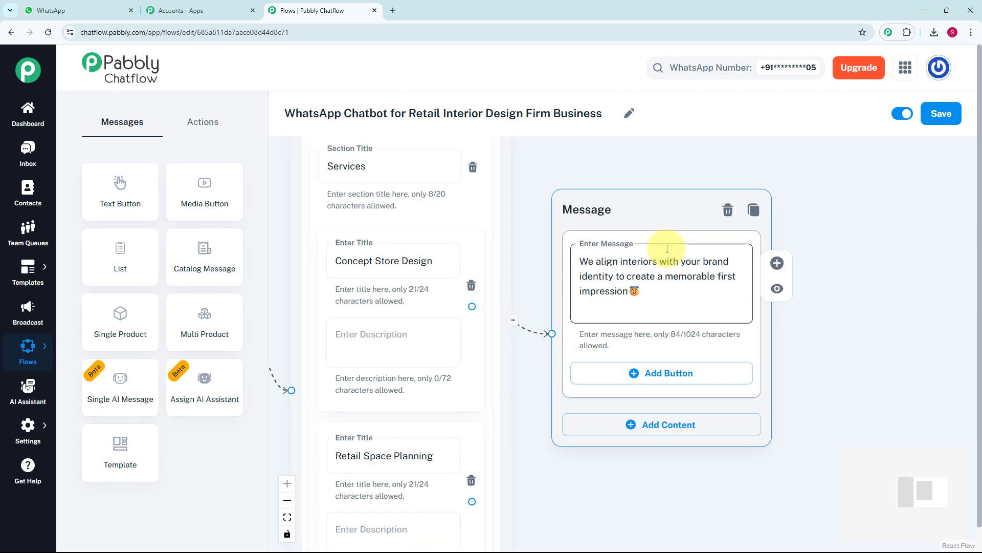
Add Media content below the text in the Concept Store Design reply block.
{"action": "scroll", "coordinate": [678, 256], "scroll_direction": "down", "scroll_amount": 3}
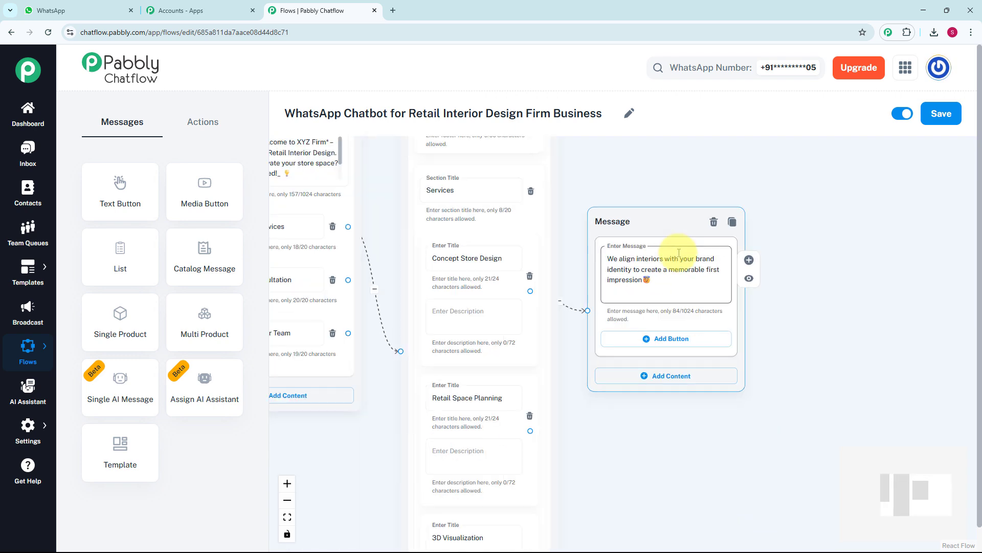
{"action": "left_click", "coordinate": [670, 190]}
{"action": "scroll", "coordinate": [669, 190], "scroll_direction": "down", "scroll_amount": 1}
{"action": "left_click_drag", "start_coordinate": [654, 188], "coordinate": [585, 174]}
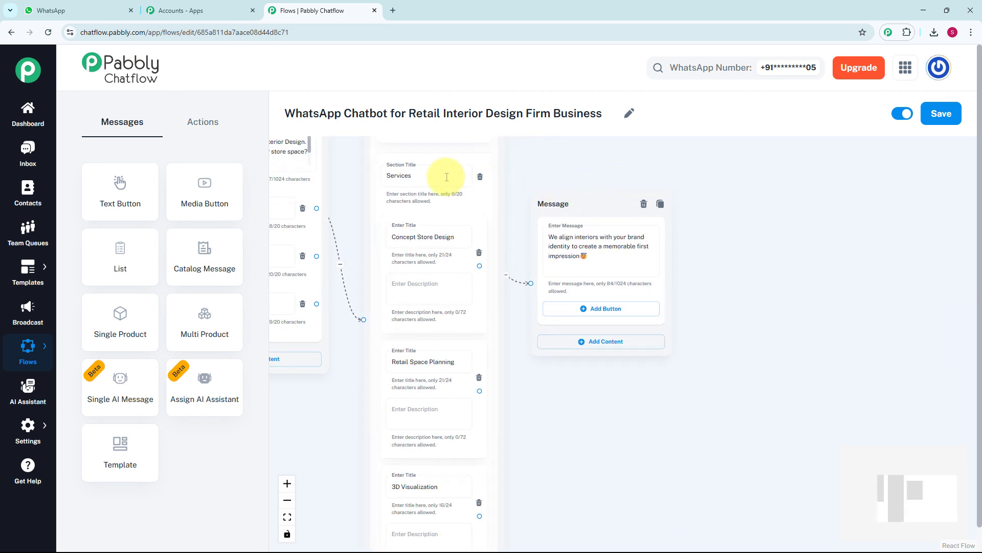
{"action": "left_click", "coordinate": [622, 341]}
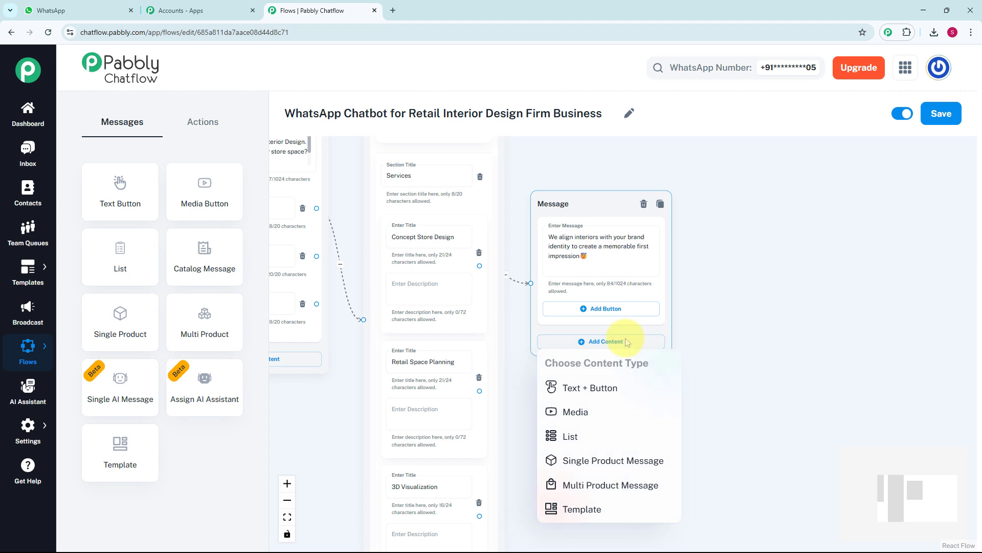
{"action": "left_click", "coordinate": [601, 412]}
{"action": "scroll", "coordinate": [725, 373], "scroll_direction": "down", "scroll_amount": 2}
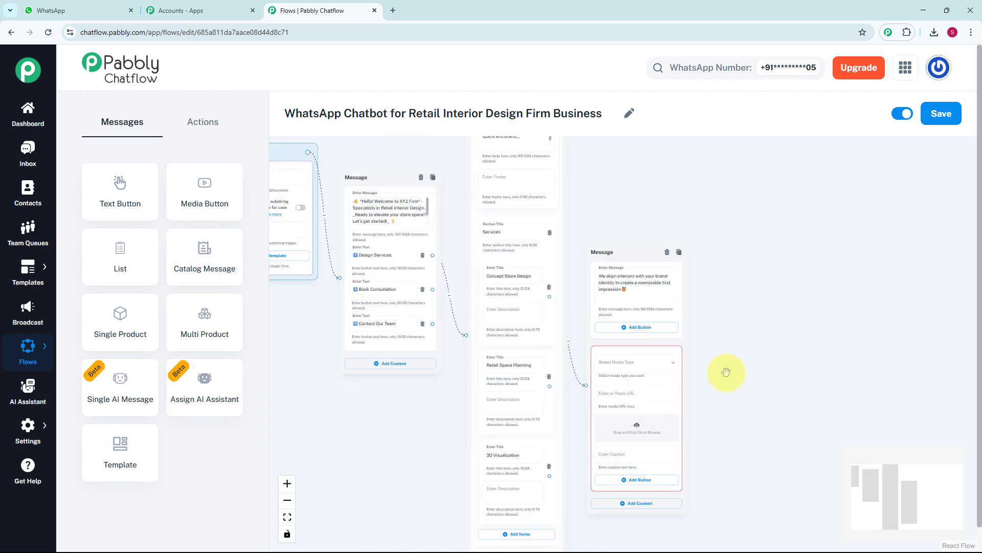
Set the media type to Image and upload the Store design picture from the Pictures folder.
{"action": "left_click_drag", "start_coordinate": [726, 372], "coordinate": [647, 336]}
{"action": "scroll", "coordinate": [622, 331], "scroll_direction": "up", "scroll_amount": 3}
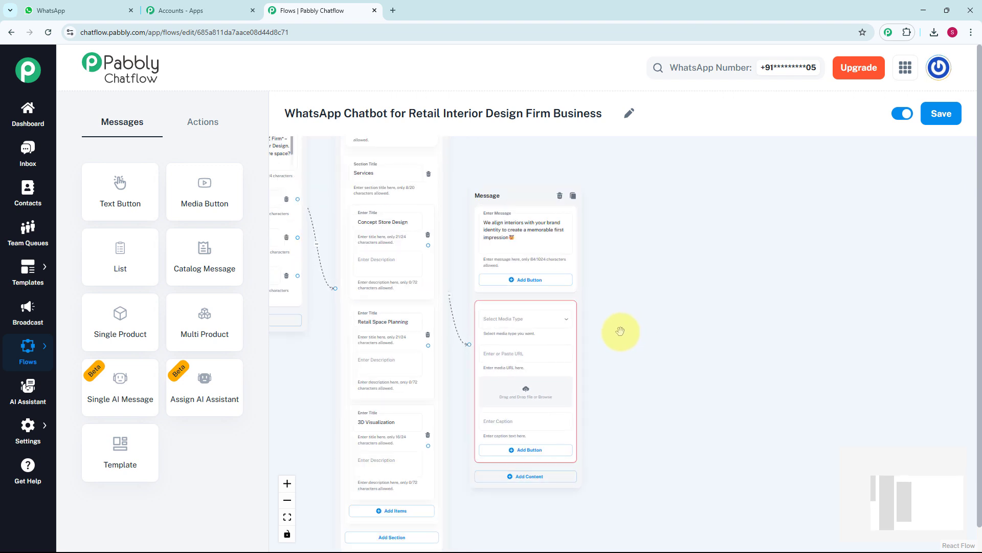
{"action": "scroll", "coordinate": [618, 333], "scroll_direction": "up", "scroll_amount": 1}
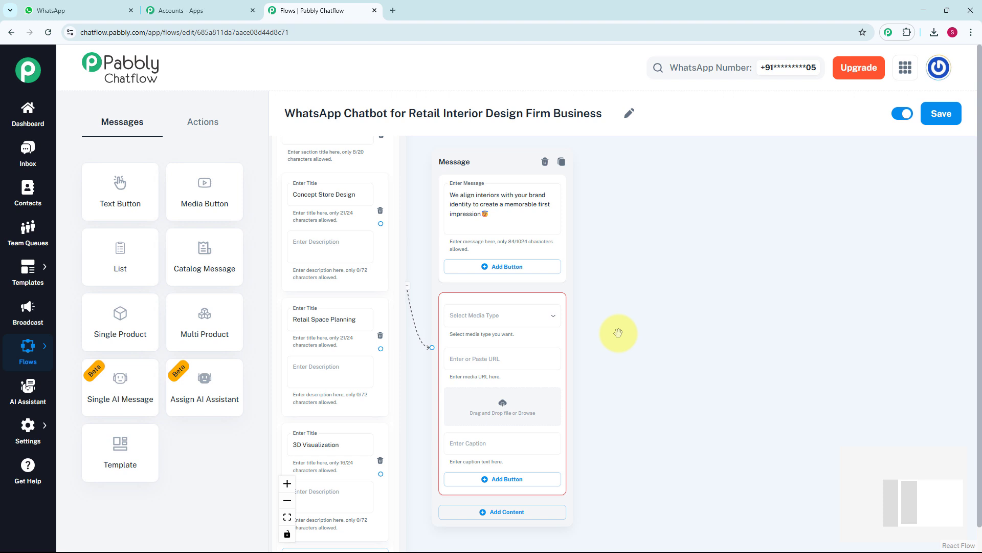
{"action": "left_click", "coordinate": [538, 322]}
{"action": "left_click", "coordinate": [514, 334]}
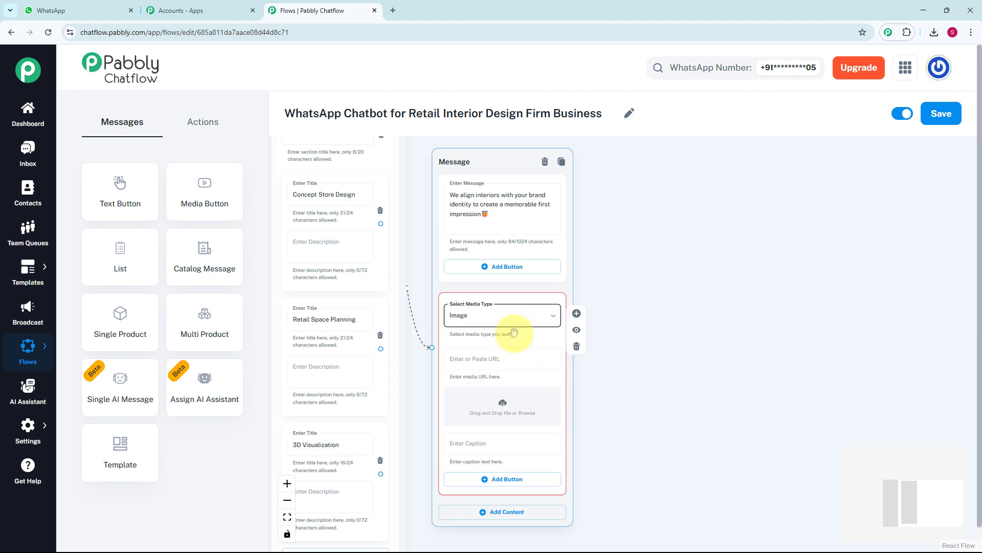
{"action": "scroll", "coordinate": [515, 334], "scroll_direction": "up", "scroll_amount": 1}
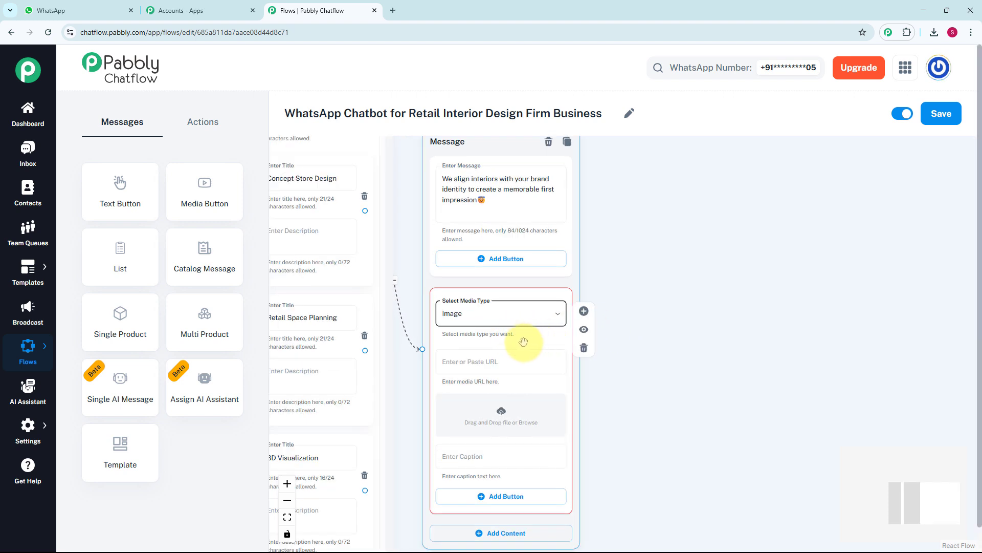
{"action": "left_click", "coordinate": [504, 416]}
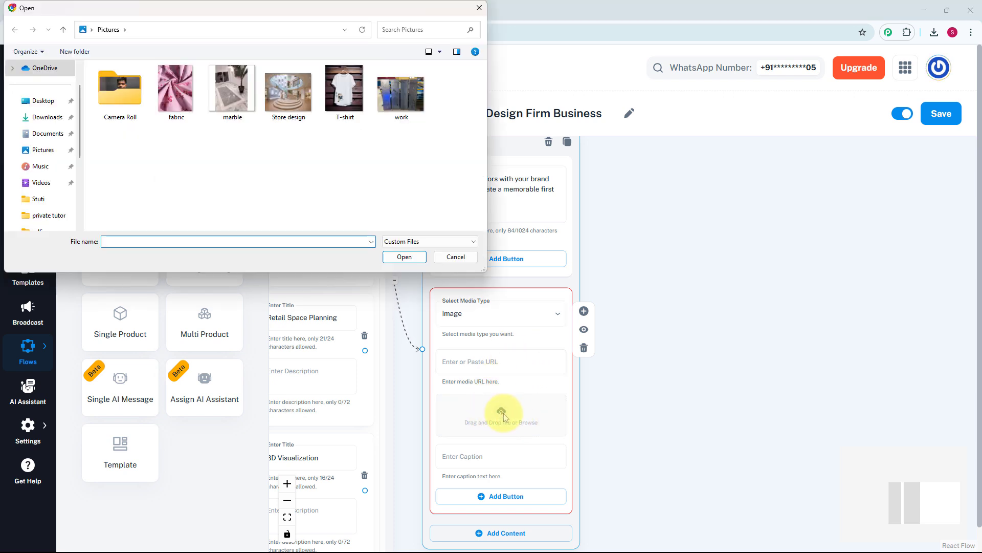
{"action": "left_click", "coordinate": [305, 112]}
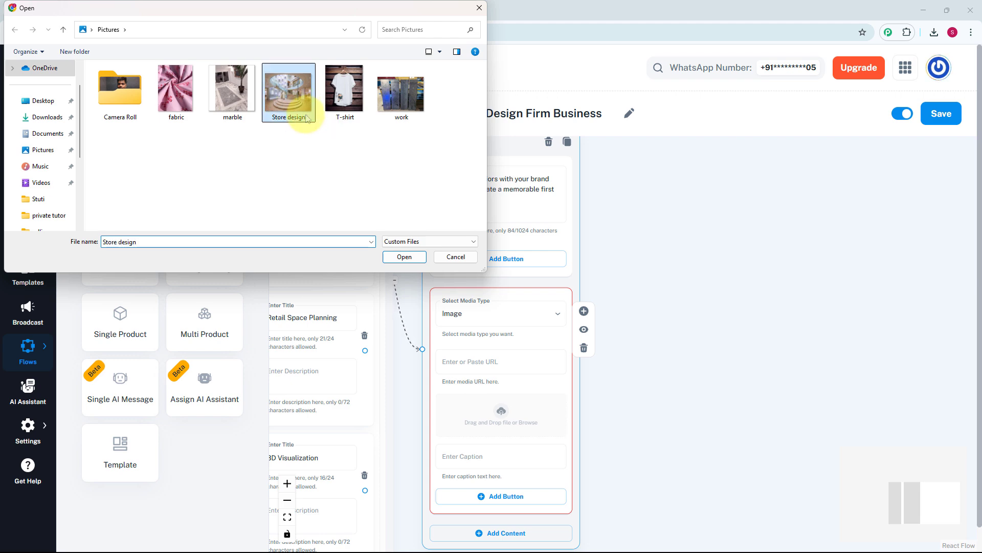
{"action": "left_click", "coordinate": [404, 256]}
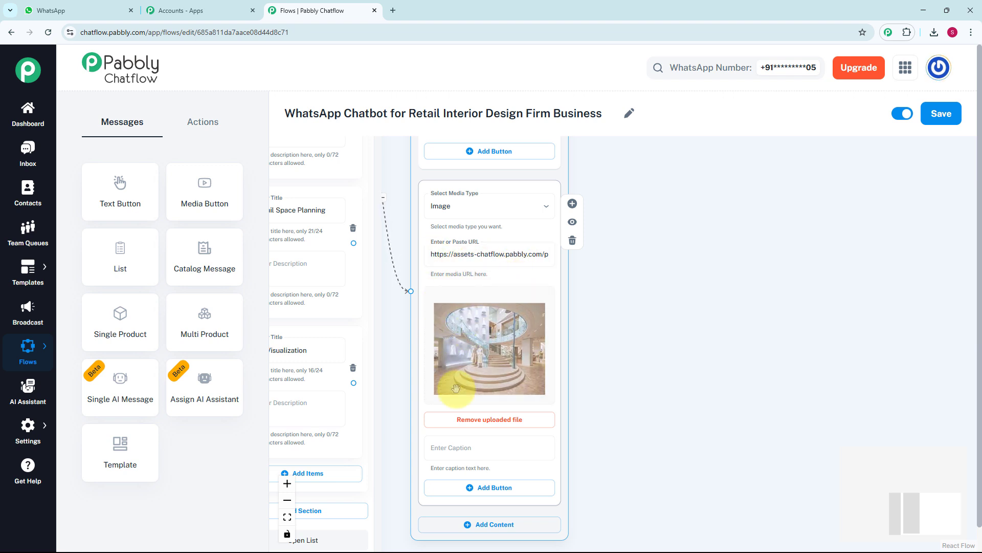
Caption the image "Concept store design by us" with its emoji and move the message block farther from the list.
{"action": "left_click", "coordinate": [477, 457]}
{"action": "type", "text": "Concept store design by us😊"}
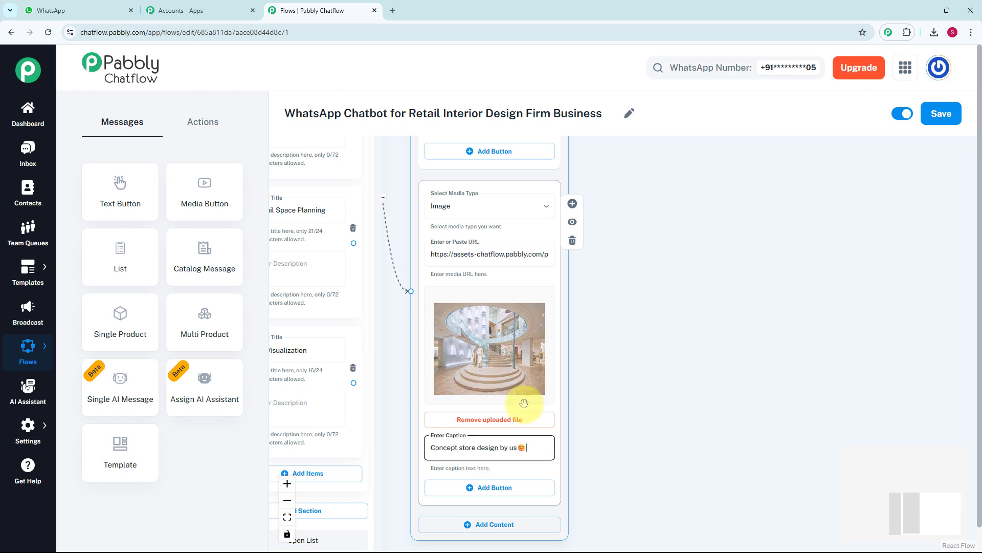
{"action": "scroll", "coordinate": [529, 394], "scroll_direction": "down", "scroll_amount": 4}
{"action": "left_click_drag", "start_coordinate": [543, 374], "coordinate": [597, 216]}
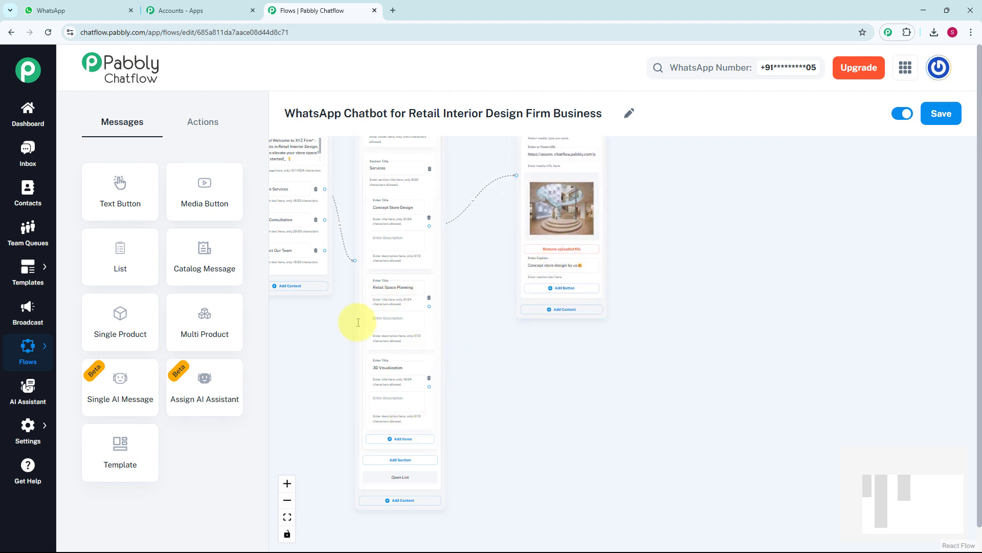
Add an Ask Question block near the welcome message and connect the Book Consultation button to it.
{"action": "left_click_drag", "start_coordinate": [337, 236], "coordinate": [430, 283]}
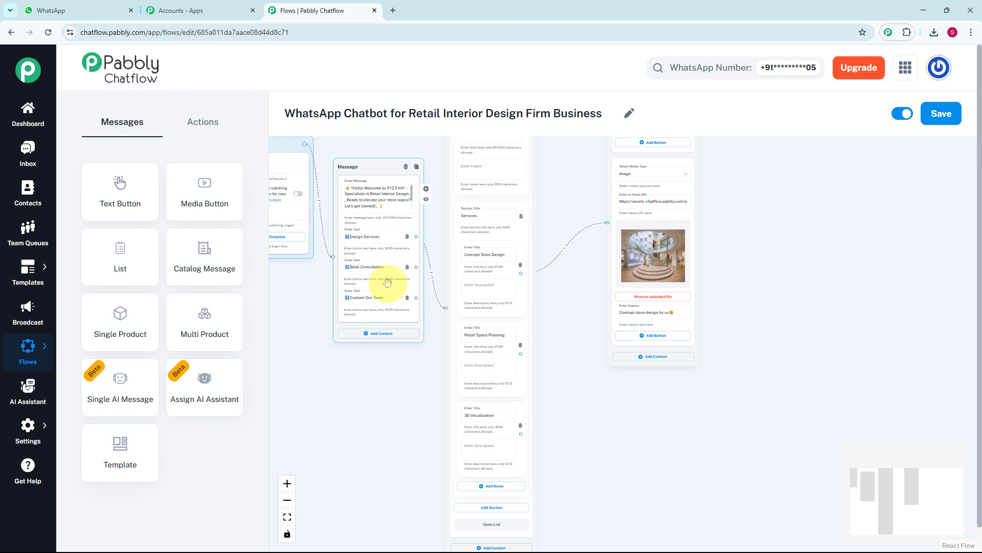
{"action": "scroll", "coordinate": [388, 283], "scroll_direction": "up", "scroll_amount": 3}
{"action": "left_click", "coordinate": [453, 313]}
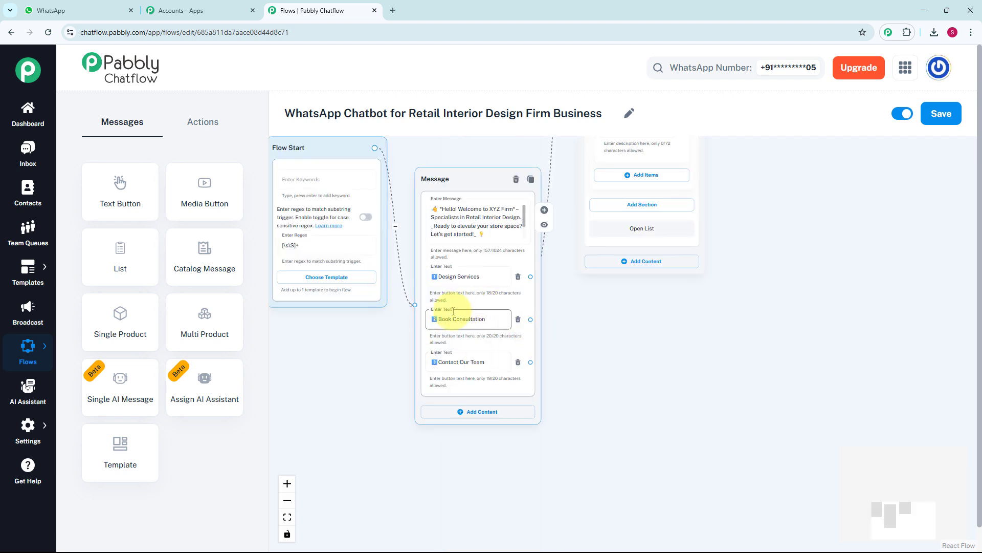
{"action": "left_click", "coordinate": [203, 122]}
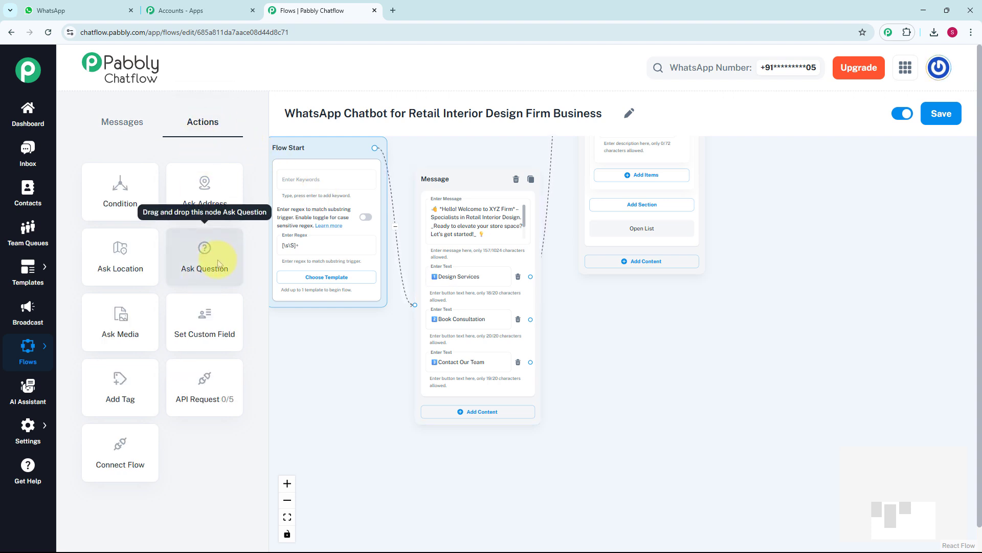
{"action": "left_click_drag", "start_coordinate": [218, 263], "coordinate": [621, 299]}
{"action": "scroll", "coordinate": [622, 298], "scroll_direction": "up", "scroll_amount": 3}
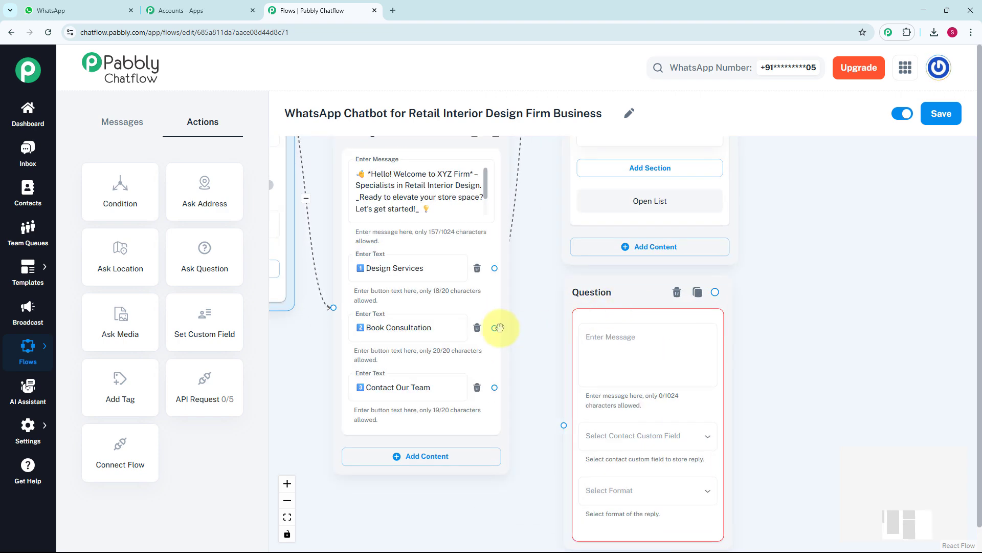
{"action": "left_click_drag", "start_coordinate": [496, 328], "coordinate": [564, 424]}
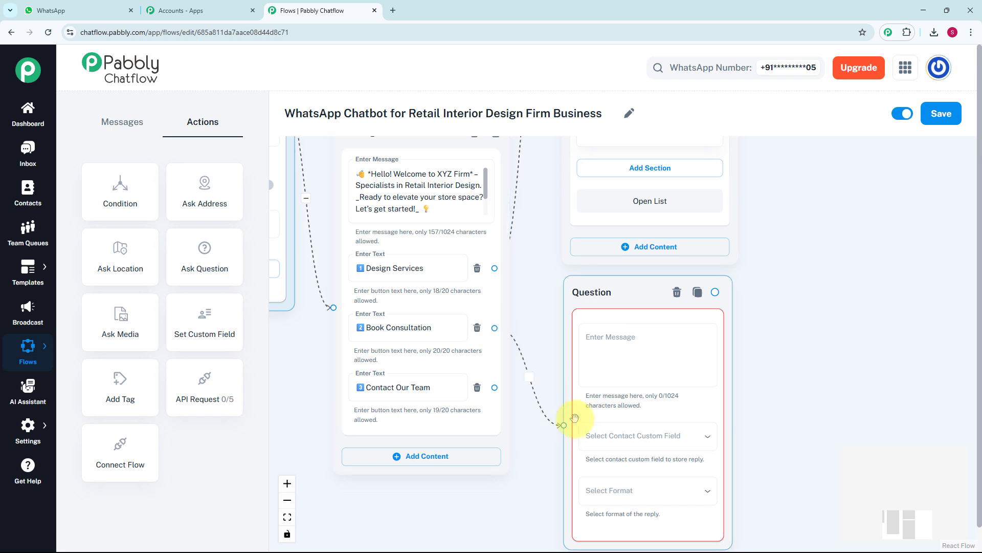
Enter "Please answer a few quick questions: 1. *Your Full Name:*" in the Question block, storing the reply in FullName with format Any.
{"action": "left_click", "coordinate": [614, 380]}
{"action": "key", "text": "ctrl+v"}
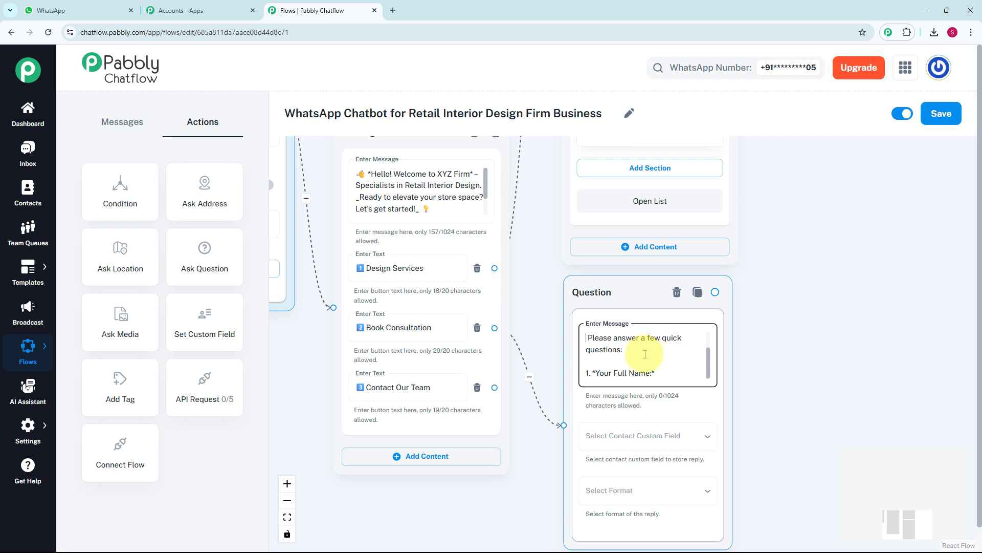
{"action": "left_click", "coordinate": [637, 436]}
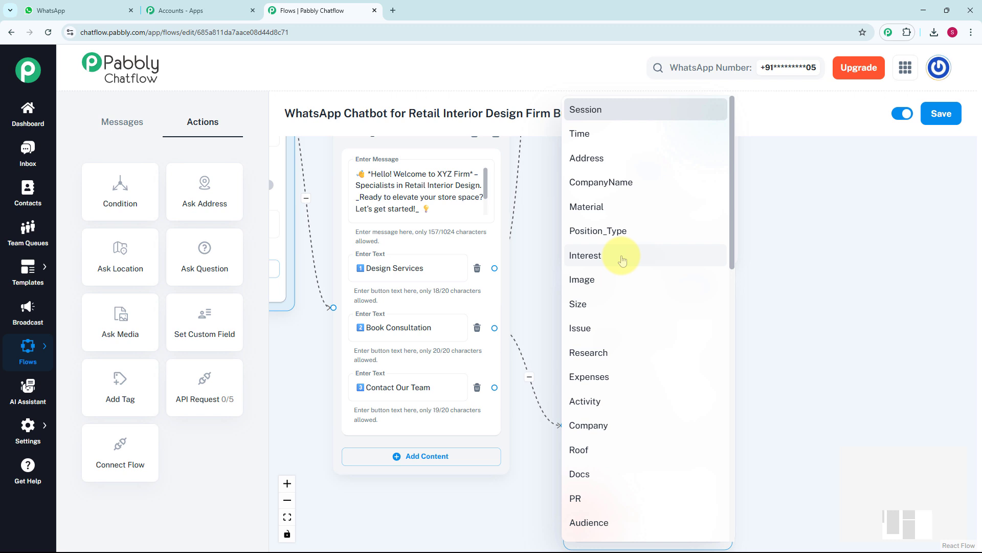
{"action": "left_click", "coordinate": [26, 428]}
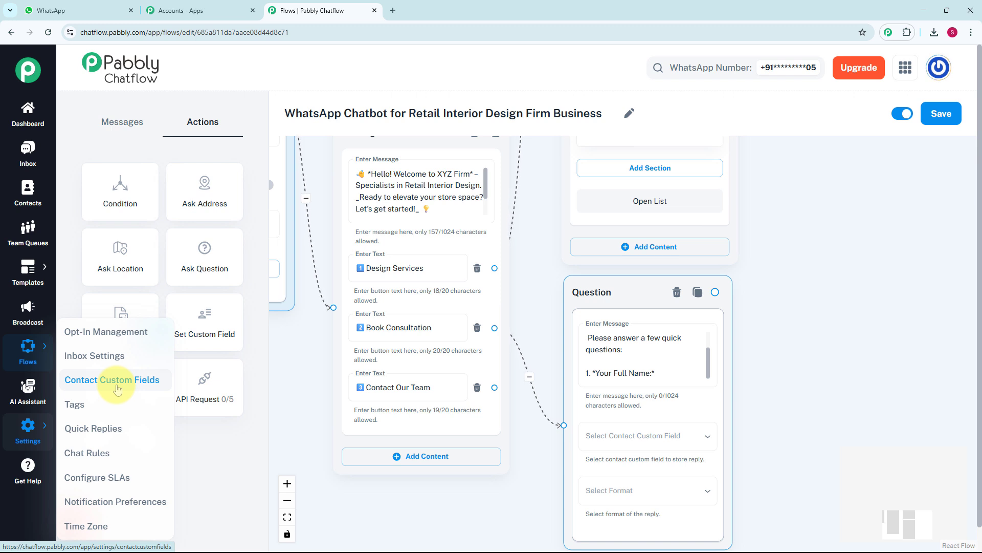
{"action": "left_click", "coordinate": [629, 438]}
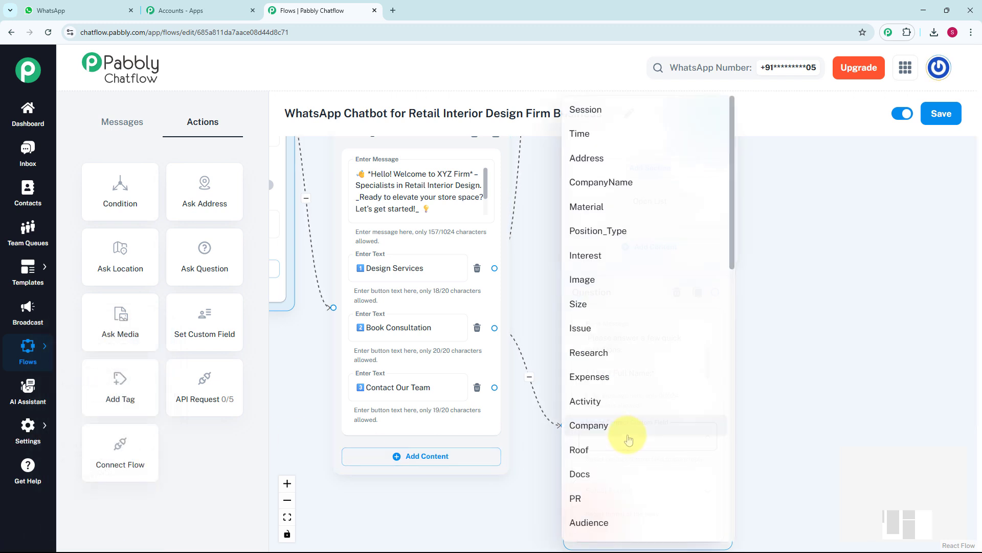
{"action": "scroll", "coordinate": [628, 440], "scroll_direction": "down", "scroll_amount": 1}
{"action": "scroll", "coordinate": [628, 439], "scroll_direction": "down", "scroll_amount": 5}
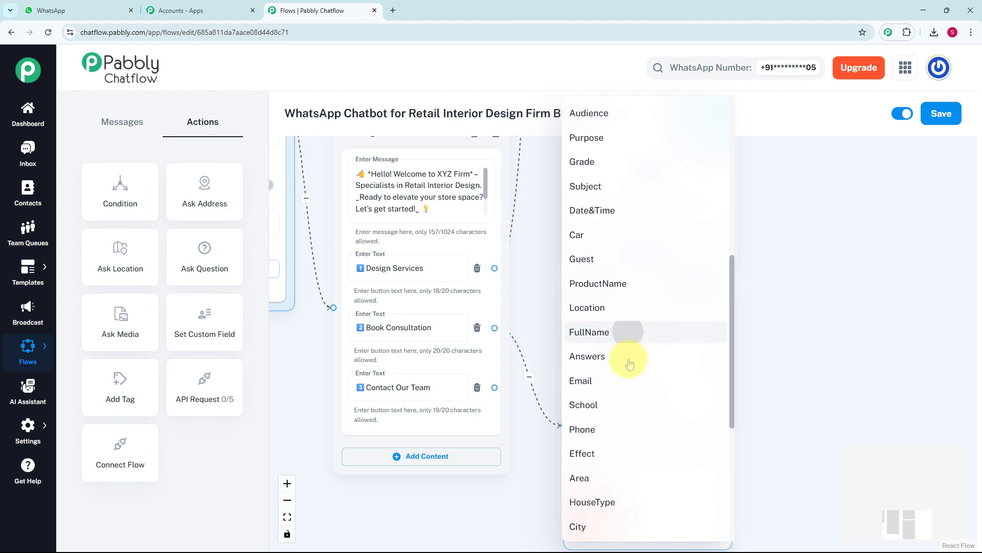
{"action": "left_click", "coordinate": [629, 331]}
{"action": "left_click", "coordinate": [634, 484]}
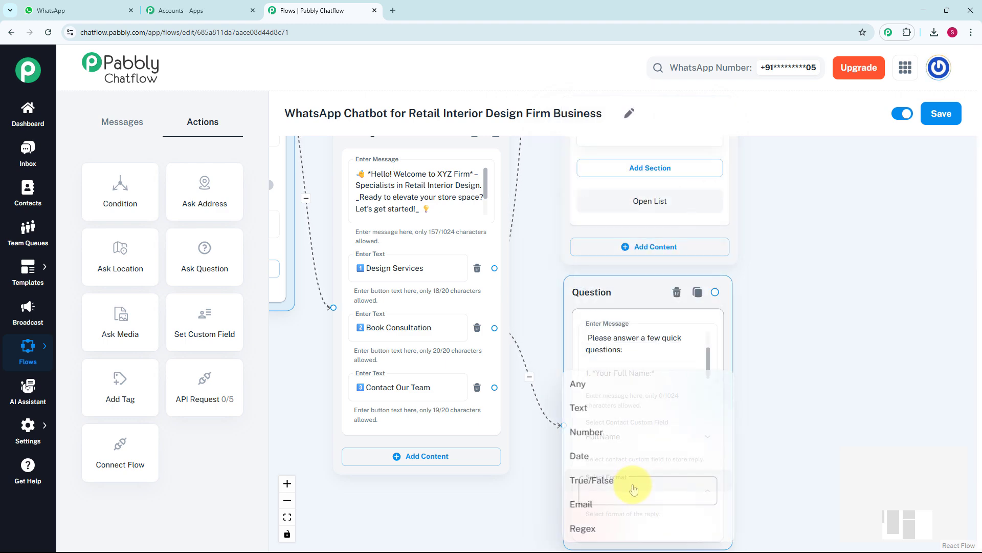
{"action": "left_click", "coordinate": [597, 384]}
Connect a second question asking for "*Type of Store* (e.g., clothing, electronics, salon):", storing the reply in Type with format Any.
{"action": "scroll", "coordinate": [706, 363], "scroll_direction": "down", "scroll_amount": 3}
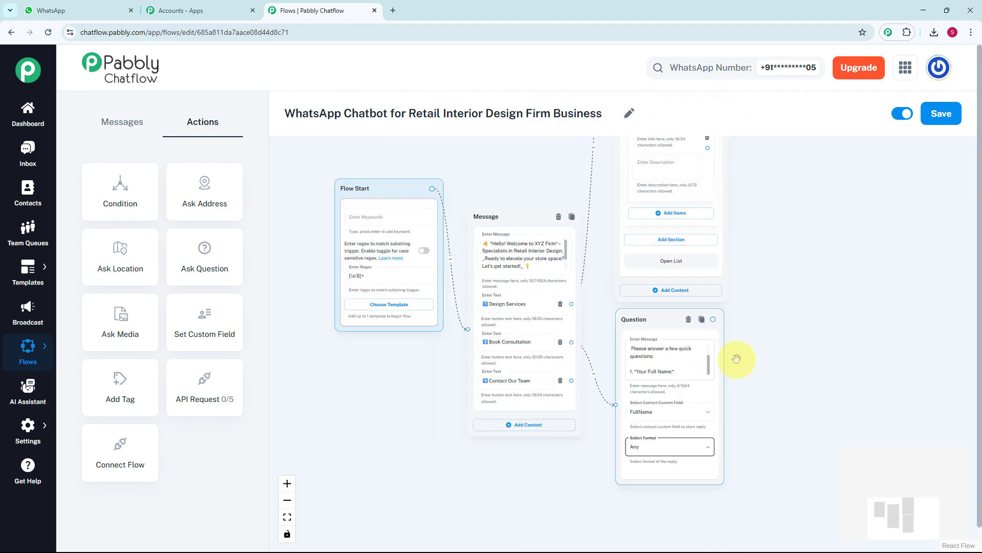
{"action": "left_click_drag", "start_coordinate": [749, 354], "coordinate": [596, 320]}
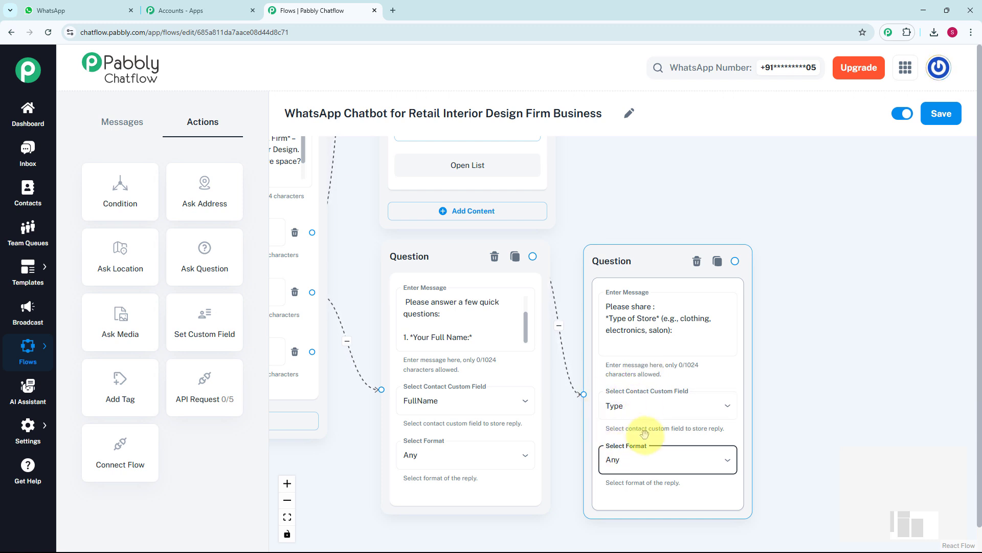
{"action": "scroll", "coordinate": [644, 434], "scroll_direction": "down", "scroll_amount": 1}
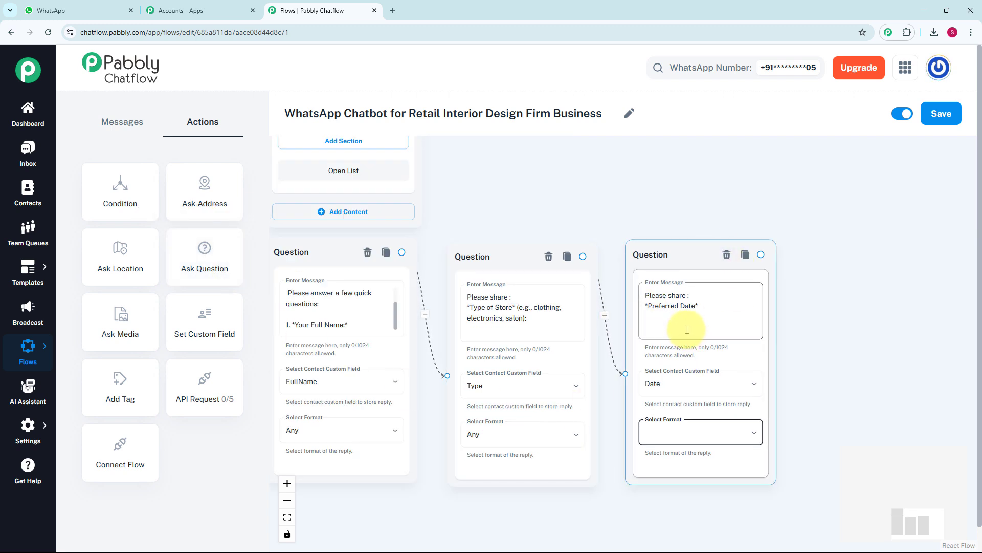
Complete the third question, "Please share : *Preferred Date*", with the Date custom field and the Date reply format.
{"action": "scroll", "coordinate": [686, 329], "scroll_direction": "up", "scroll_amount": 1}
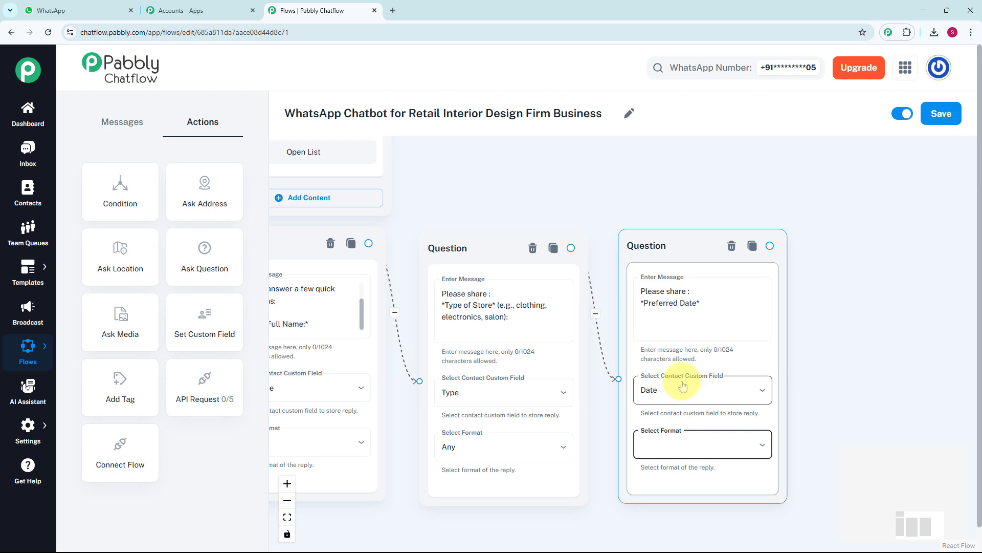
{"action": "left_click", "coordinate": [693, 444]}
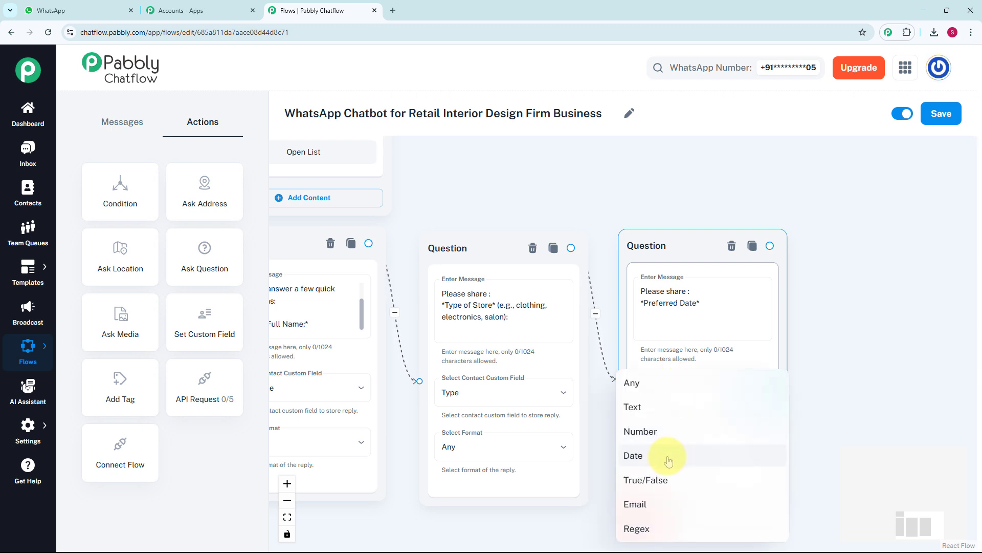
{"action": "left_click", "coordinate": [633, 456]}
{"action": "scroll", "coordinate": [670, 440], "scroll_direction": "down", "scroll_amount": 3}
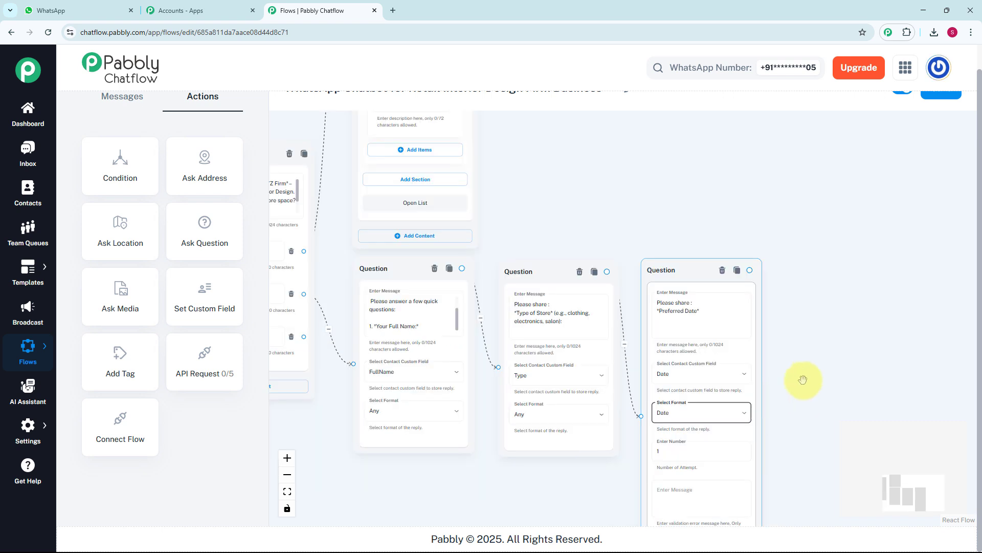
{"action": "left_click_drag", "start_coordinate": [799, 363], "coordinate": [700, 307]}
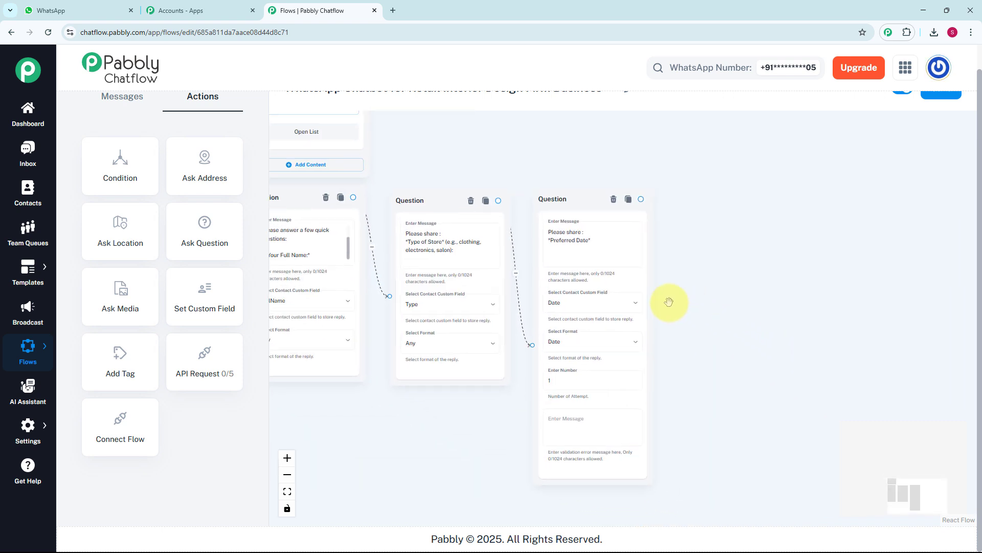
{"action": "left_click", "coordinate": [592, 378]}
{"action": "scroll", "coordinate": [592, 377], "scroll_direction": "up", "scroll_amount": 1}
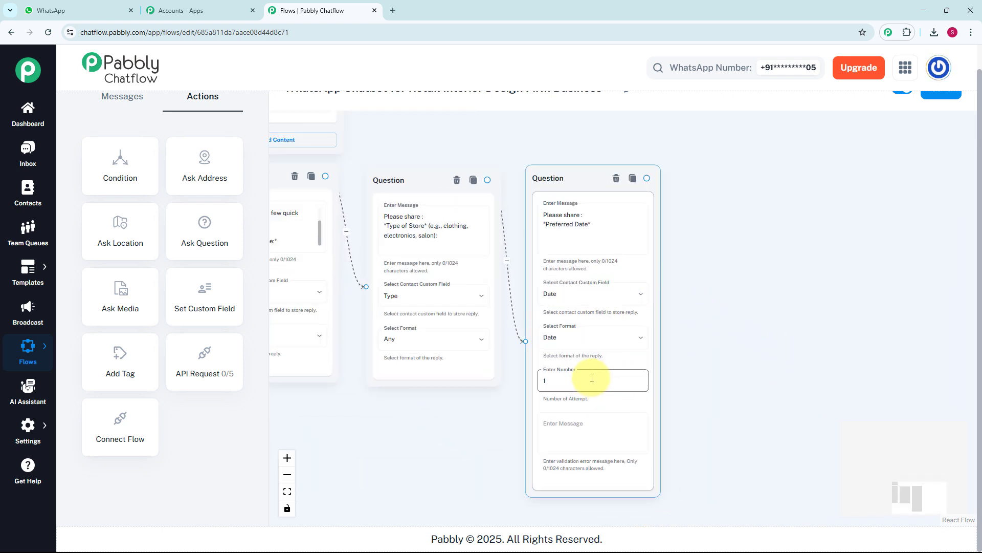
{"action": "left_click", "coordinate": [588, 429]}
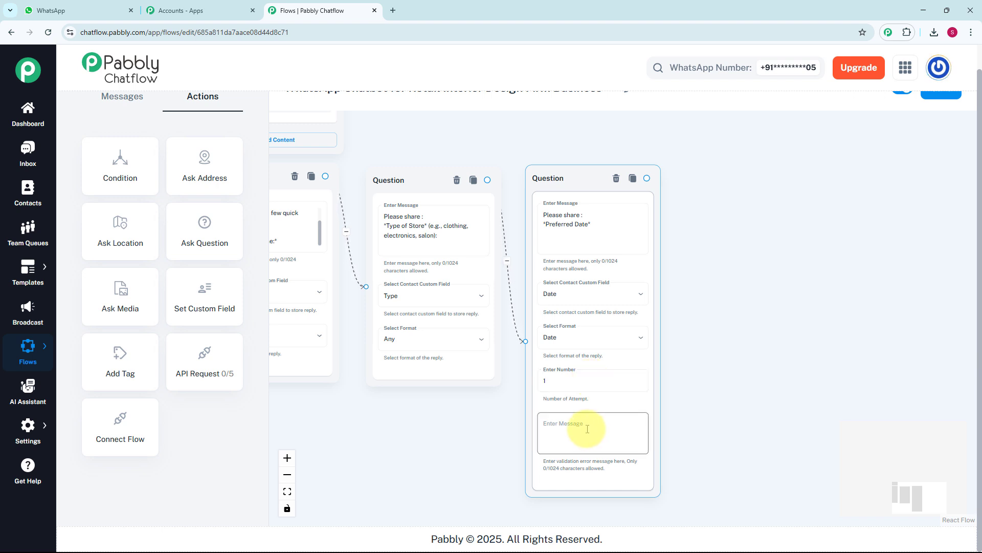
{"action": "left_click", "coordinate": [684, 200]}
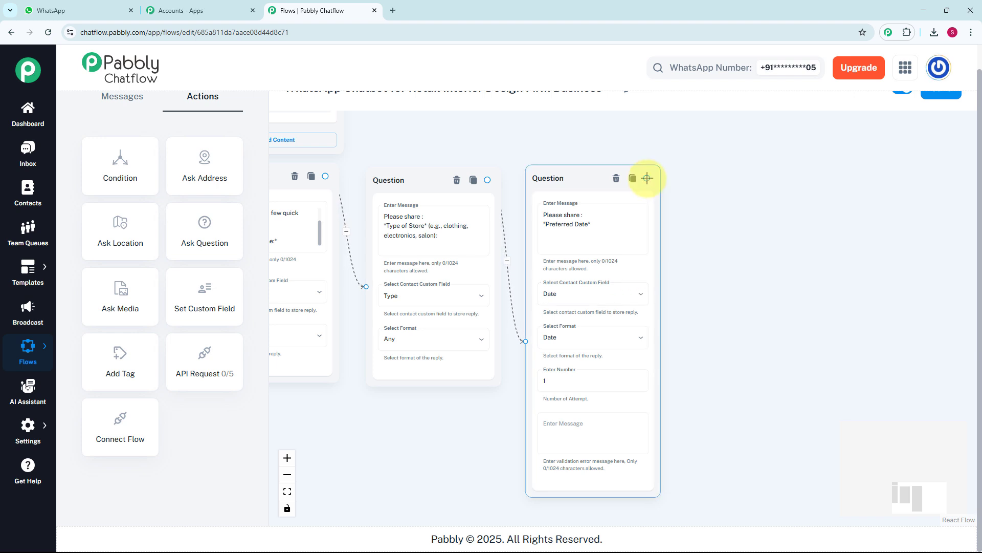
Connect a Message block to the Preferred Date question reading "*Thank you! $FullName* _Our design expert will contact you on WhatsApp shortly._" with its emoji.
{"action": "left_click_drag", "start_coordinate": [647, 178], "coordinate": [721, 210]}
{"action": "left_click", "coordinate": [711, 230]}
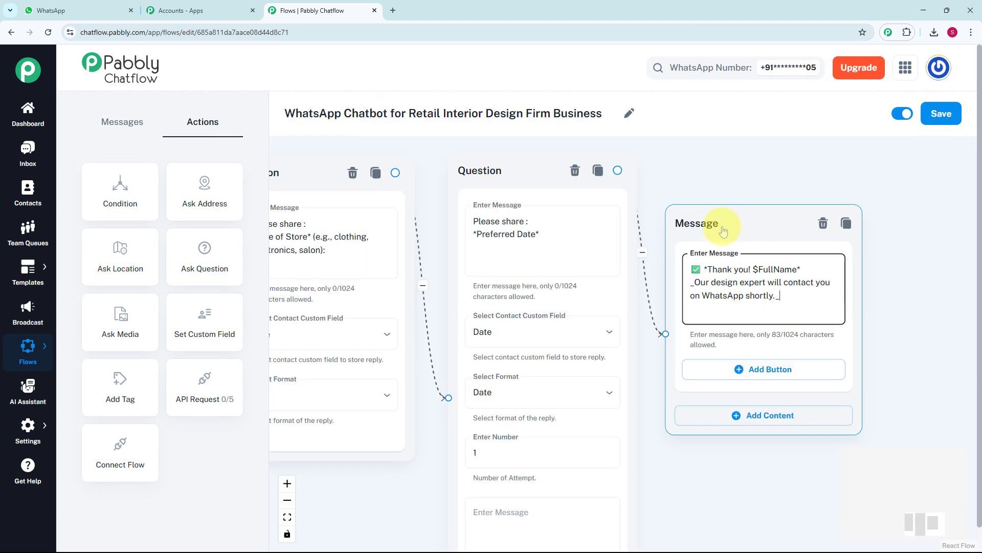
{"action": "left_click", "coordinate": [764, 299]}
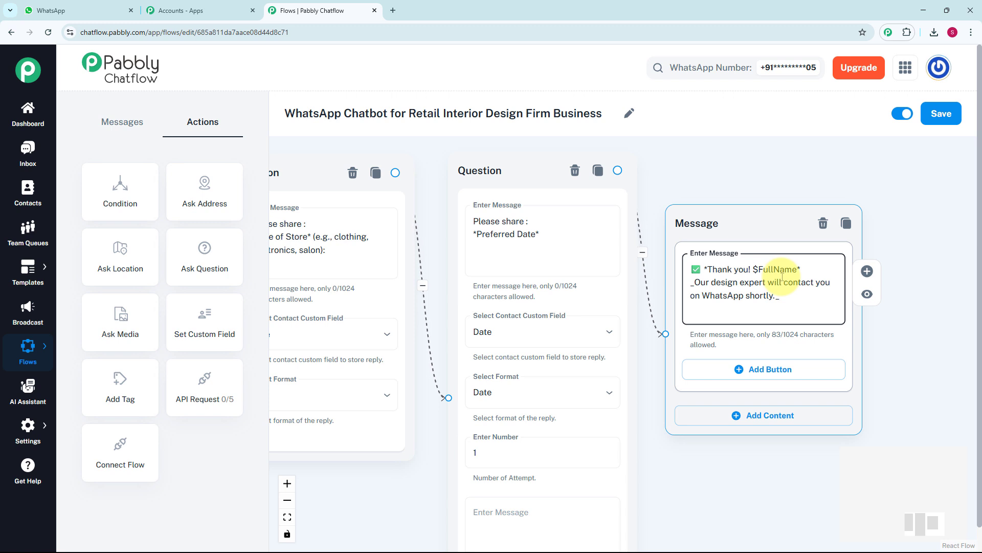
Compare the $FullName variable in the thank-you message with the custom field that stores the first question's reply.
{"action": "scroll", "coordinate": [767, 275], "scroll_direction": "up", "scroll_amount": 1}
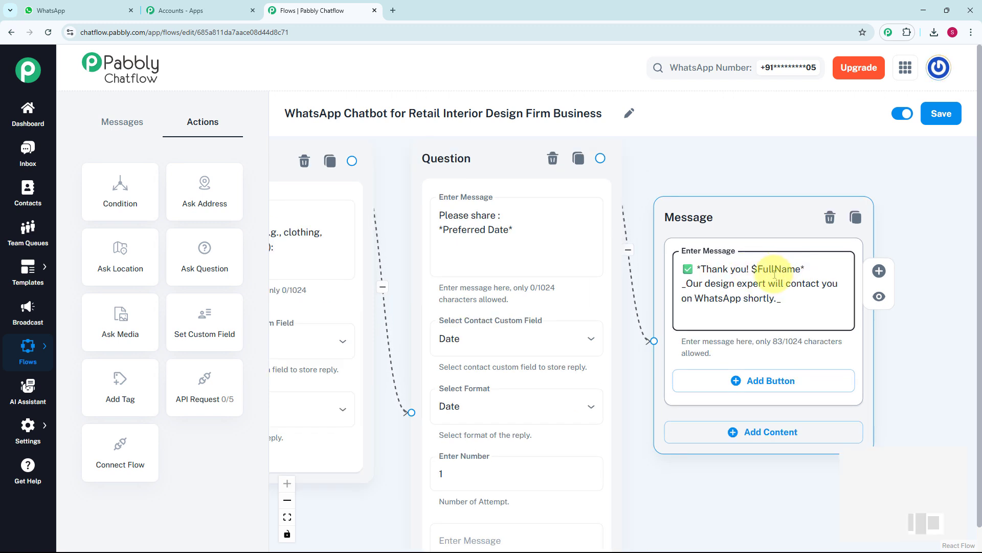
{"action": "scroll", "coordinate": [775, 275], "scroll_direction": "down", "scroll_amount": 3}
{"action": "left_click_drag", "start_coordinate": [411, 160], "coordinate": [505, 164]}
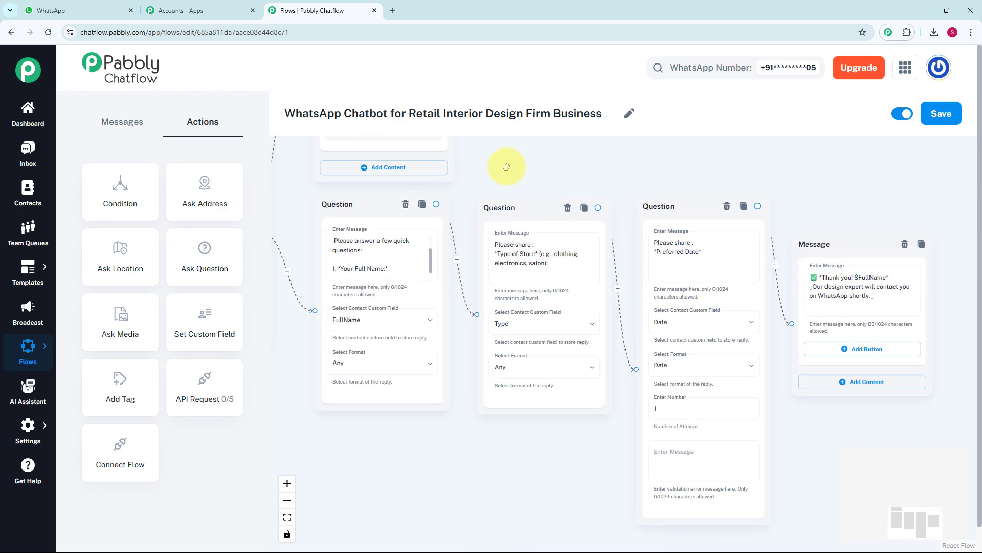
{"action": "left_click", "coordinate": [345, 289]}
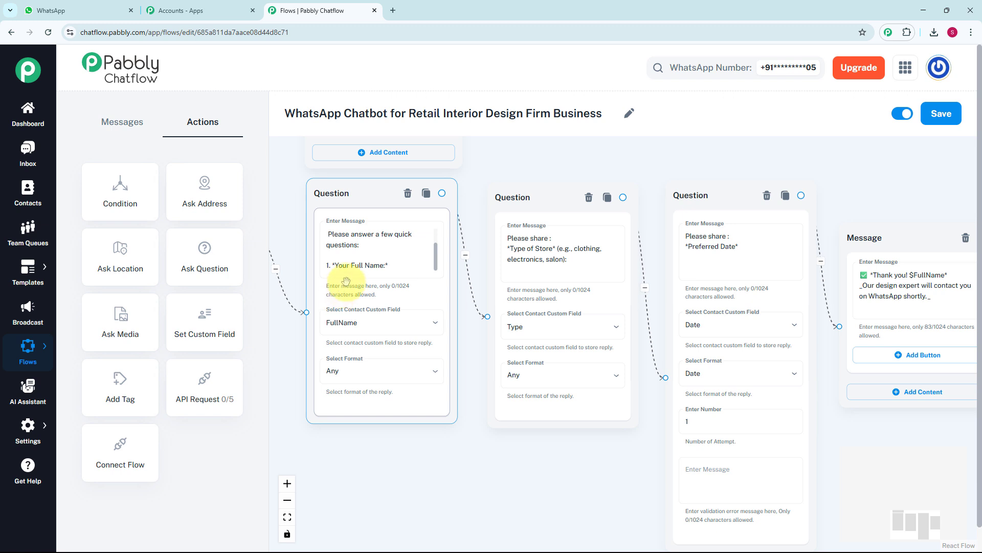
{"action": "left_click", "coordinate": [711, 281]}
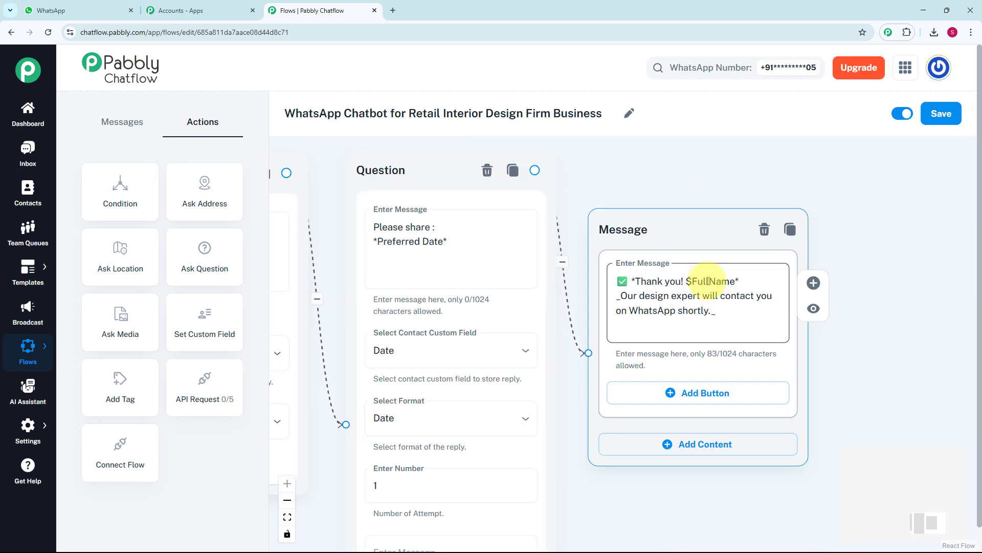
{"action": "scroll", "coordinate": [709, 281], "scroll_direction": "down", "scroll_amount": 3}
{"action": "scroll", "coordinate": [709, 281], "scroll_direction": "down", "scroll_amount": 5}
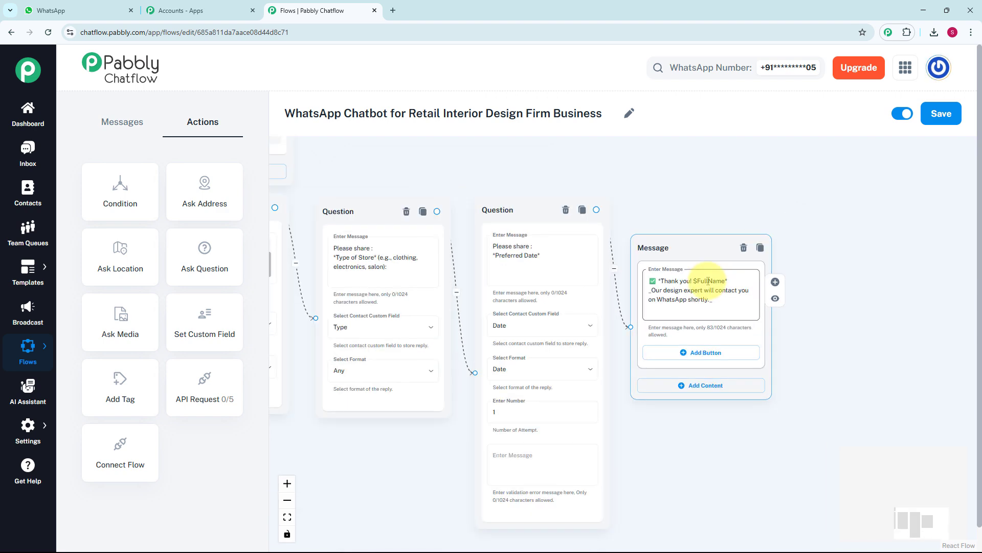
Add a Message block below the first question and connect the Contact Our Team button to it.
{"action": "scroll", "coordinate": [708, 221], "scroll_direction": "left", "scroll_amount": 3}
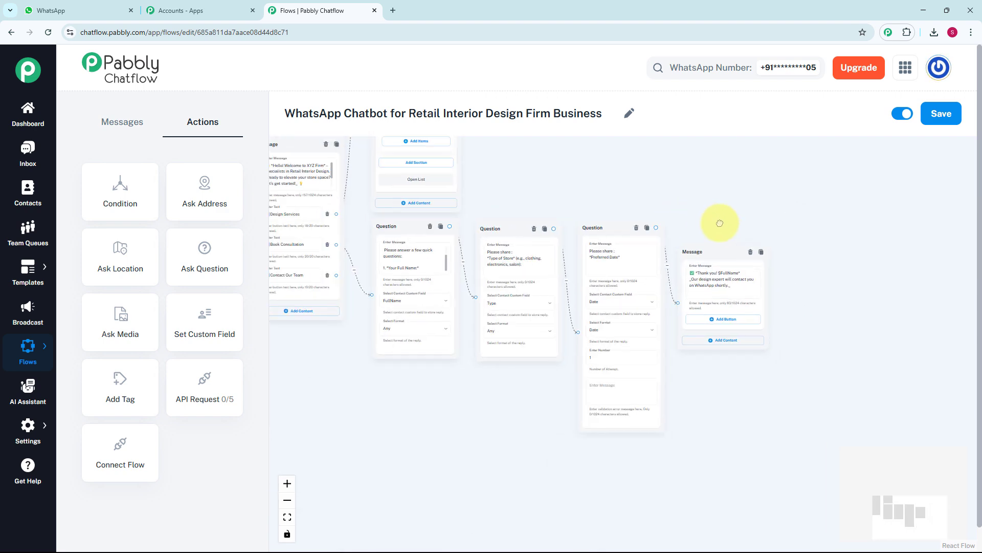
{"action": "scroll", "coordinate": [647, 205], "scroll_direction": "left", "scroll_amount": 3}
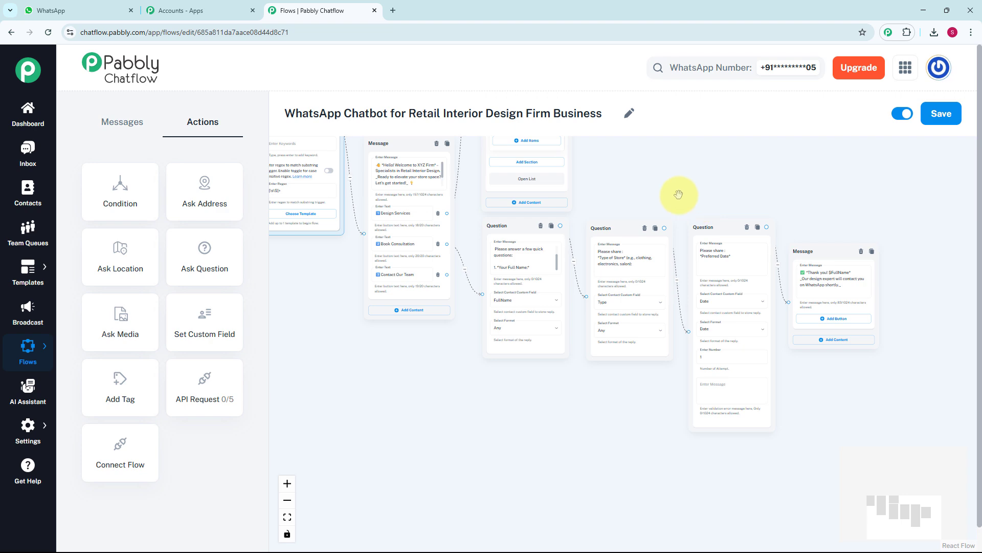
{"action": "scroll", "coordinate": [665, 196], "scroll_direction": "up", "scroll_amount": 2}
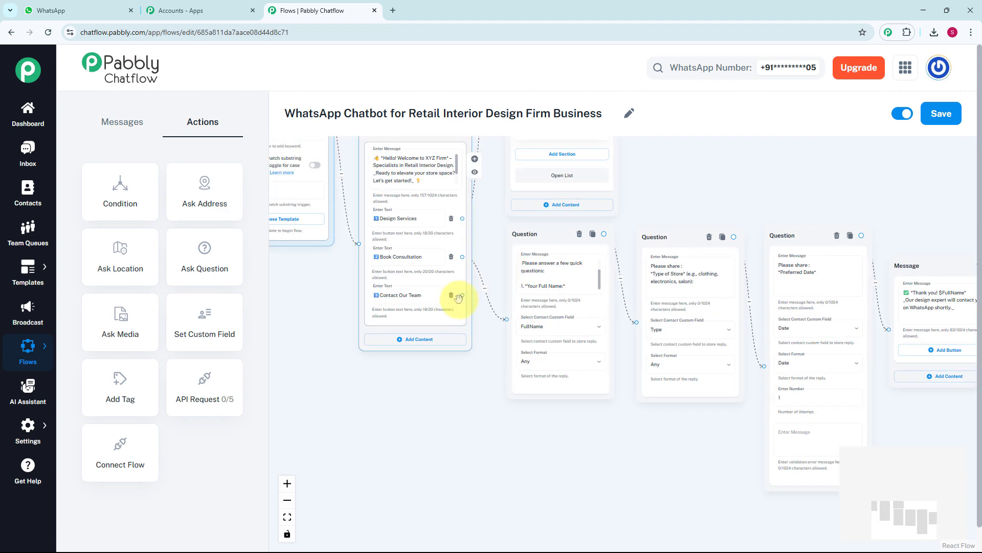
{"action": "scroll", "coordinate": [458, 299], "scroll_direction": "up", "scroll_amount": 2}
{"action": "left_click_drag", "start_coordinate": [464, 293], "coordinate": [507, 435]}
{"action": "left_click", "coordinate": [522, 454]}
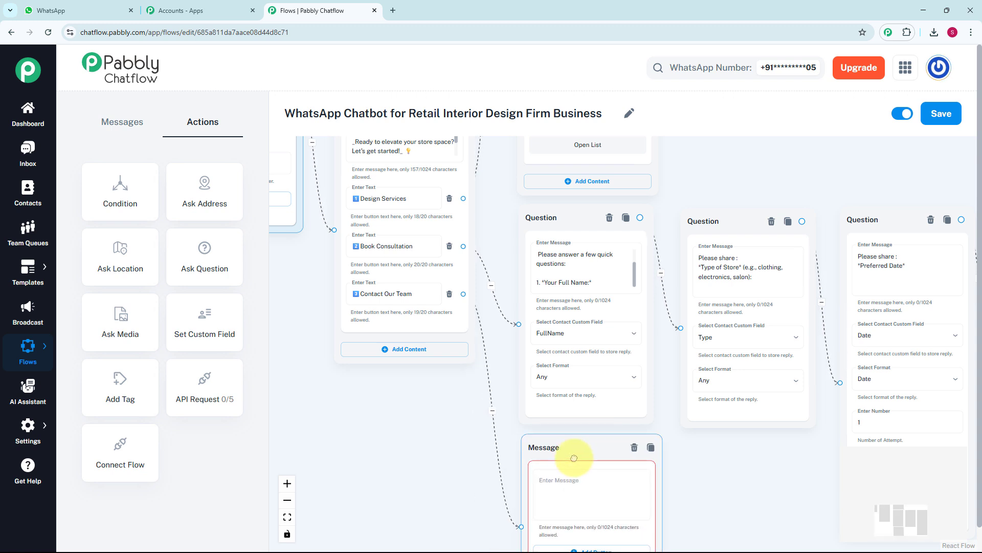
Enter the "_You can reach us here:_" message with the firm's phone, email, Instagram handle and "We're located in *Bhopal*", and check its full text.
{"action": "left_click", "coordinate": [552, 489]}
{"action": "key", "text": "ctrl+v"}
{"action": "scroll", "coordinate": [553, 486], "scroll_direction": "up", "scroll_amount": 2}
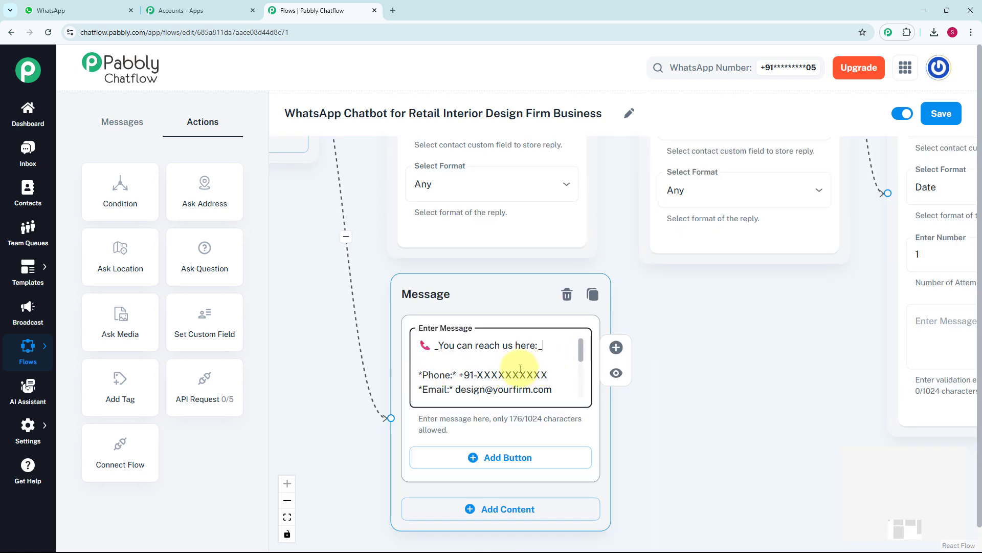
{"action": "left_click", "coordinate": [563, 331]}
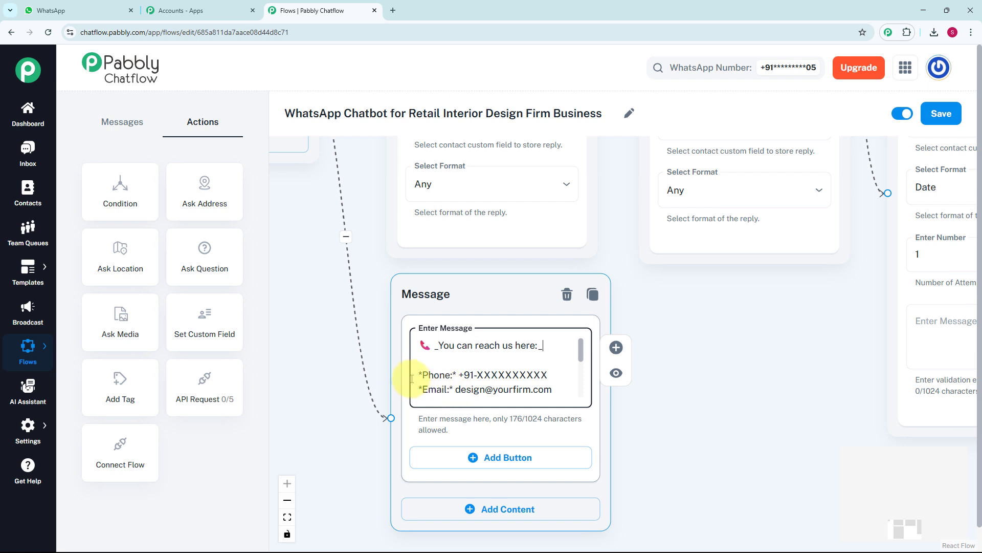
{"action": "left_click_drag", "start_coordinate": [580, 353], "coordinate": [580, 383]}
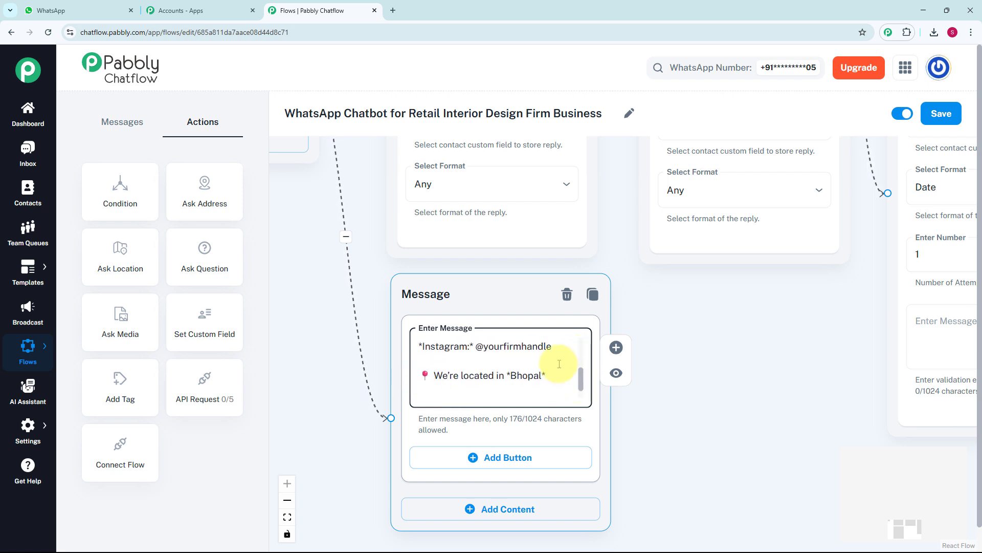
Review the whole chatbot flow, save it and open the Inbox.
{"action": "scroll", "coordinate": [559, 365], "scroll_direction": "down", "scroll_amount": 5}
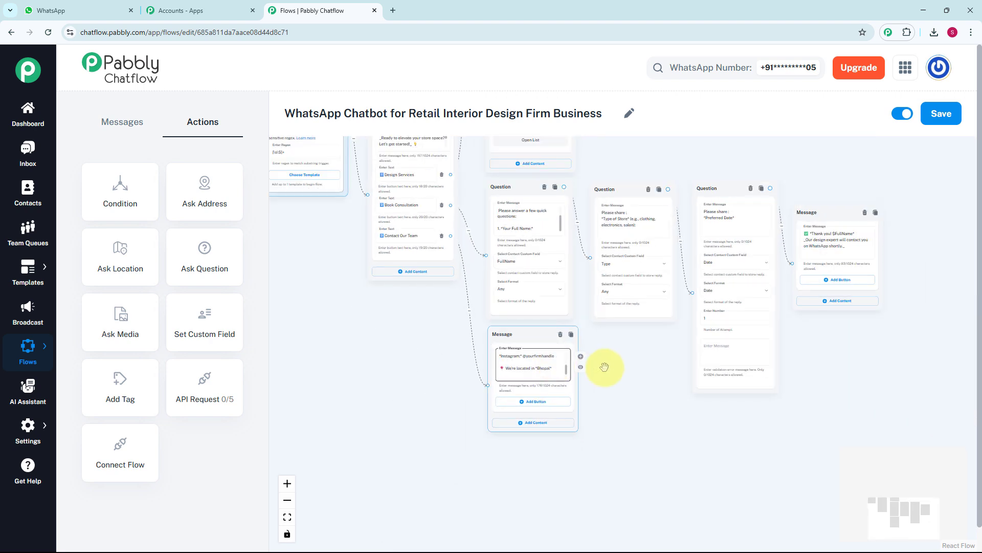
{"action": "scroll", "coordinate": [612, 367], "scroll_direction": "down", "scroll_amount": 2}
{"action": "scroll", "coordinate": [625, 368], "scroll_direction": "down", "scroll_amount": 4}
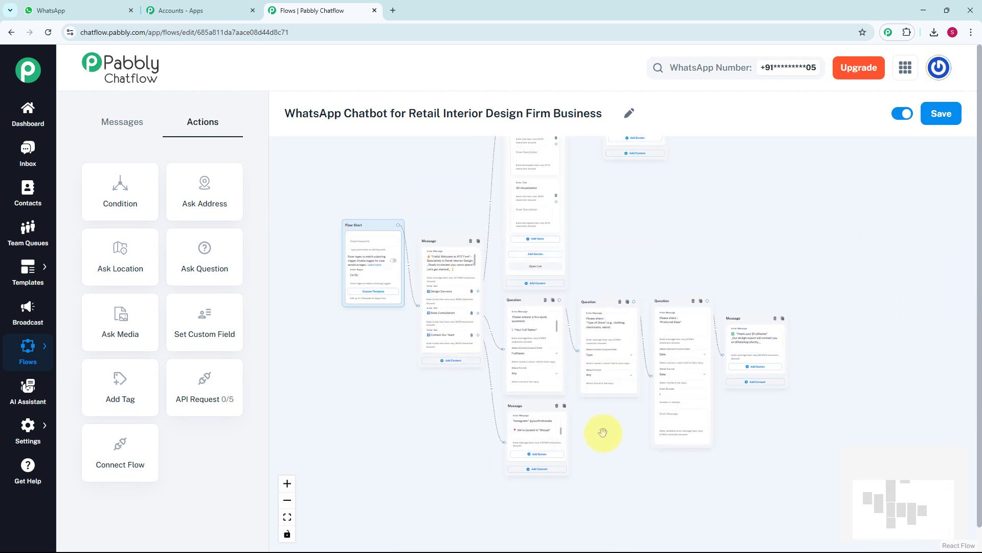
{"action": "left_click_drag", "start_coordinate": [695, 242], "coordinate": [663, 304]}
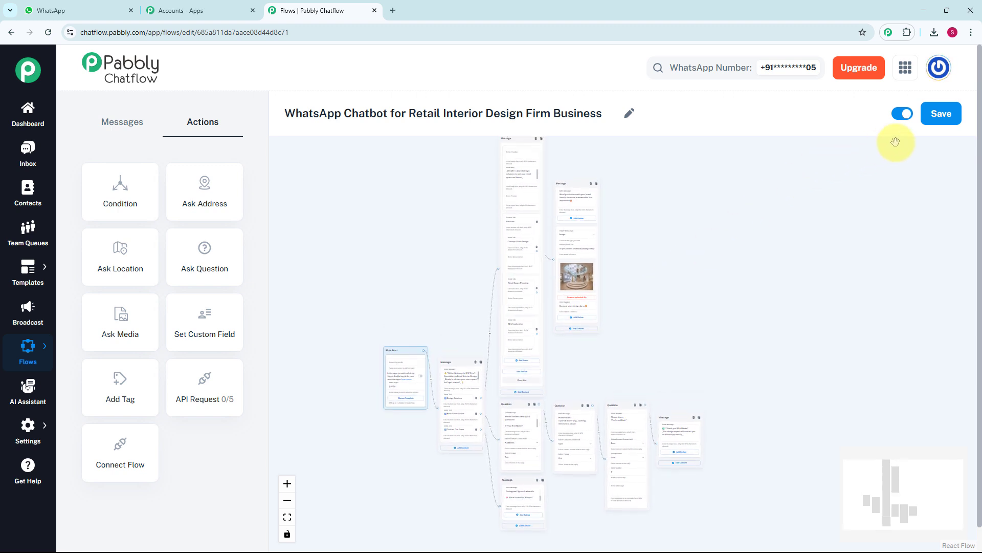
{"action": "left_click", "coordinate": [951, 119]}
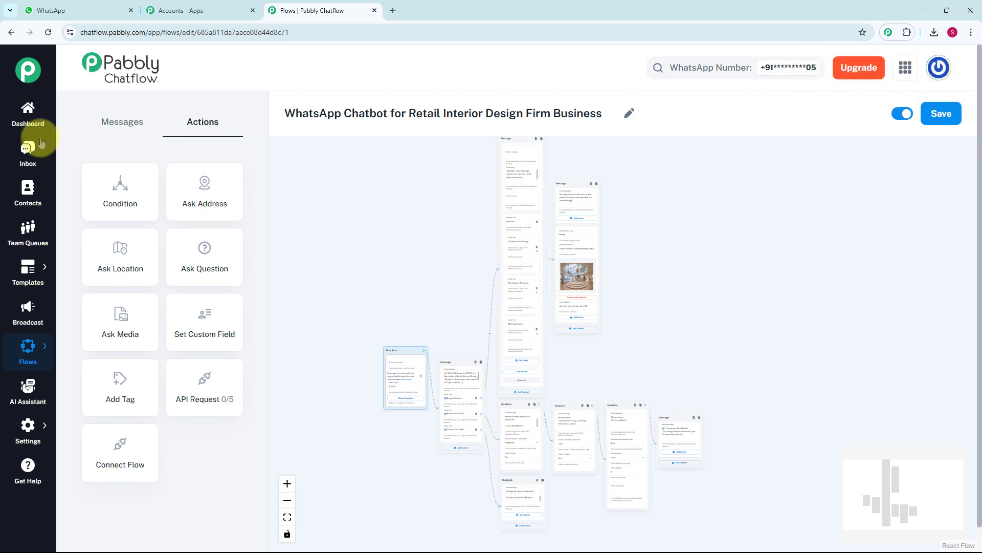
{"action": "left_click", "coordinate": [23, 156]}
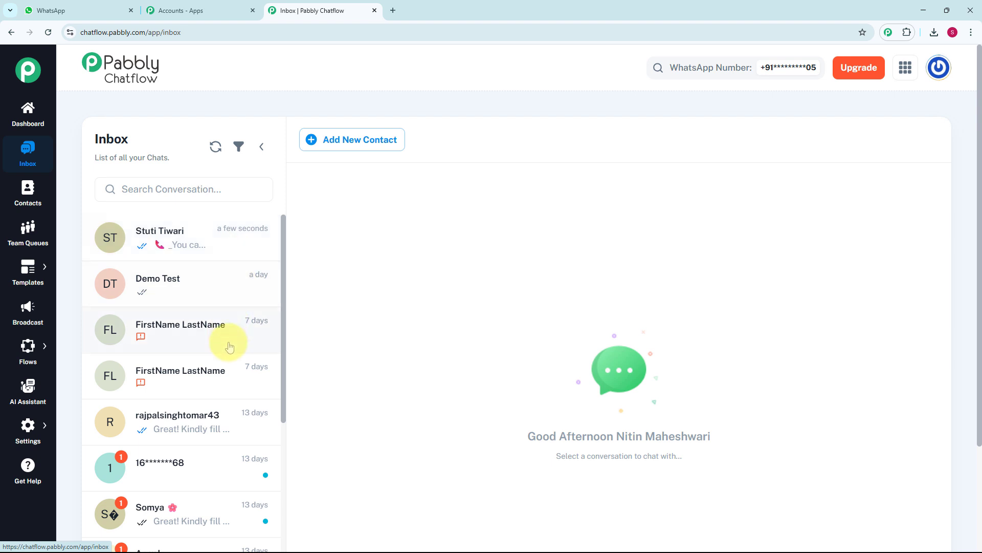
Open the most recent conversation and review the chatbot exchange from the welcome message through Design Services and Concept Store Design to Book Consultation.
{"action": "left_click", "coordinate": [239, 255]}
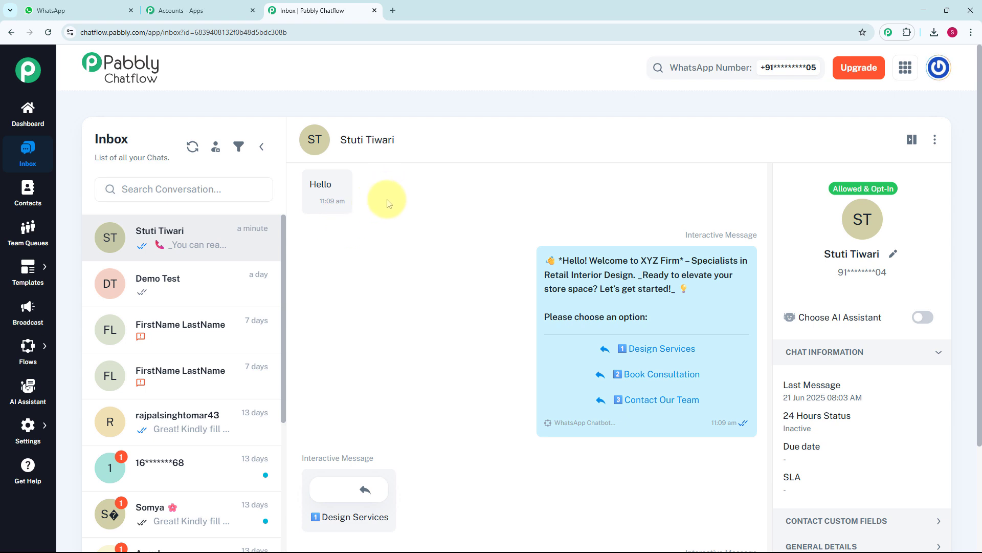
{"action": "mouse_move", "coordinate": [611, 280]}
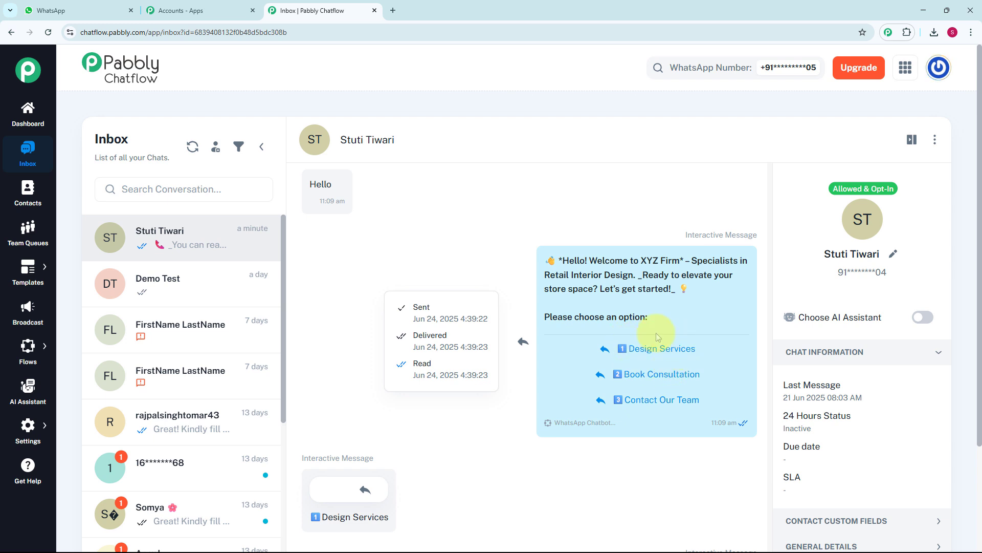
{"action": "scroll", "coordinate": [655, 333], "scroll_direction": "down", "scroll_amount": 2}
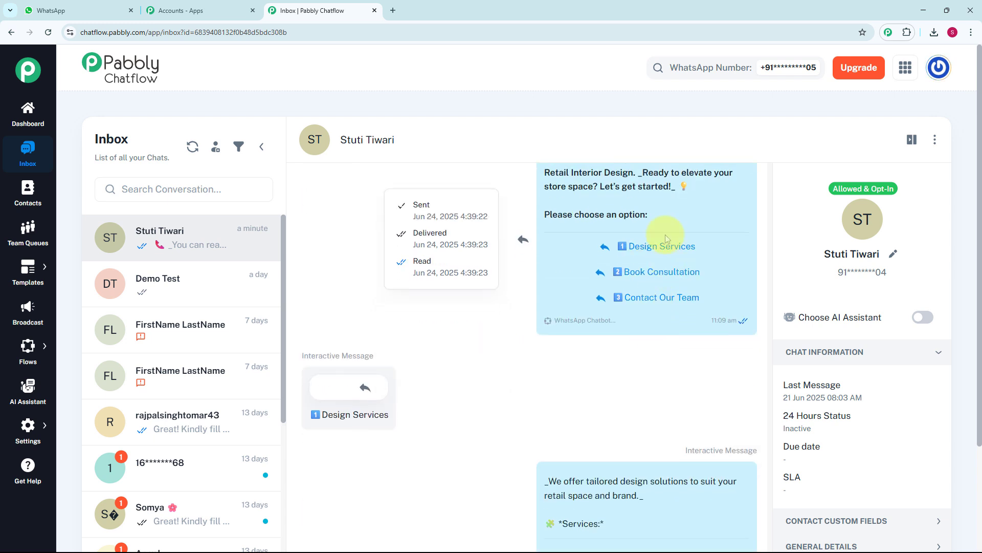
{"action": "scroll", "coordinate": [584, 346], "scroll_direction": "down", "scroll_amount": 1}
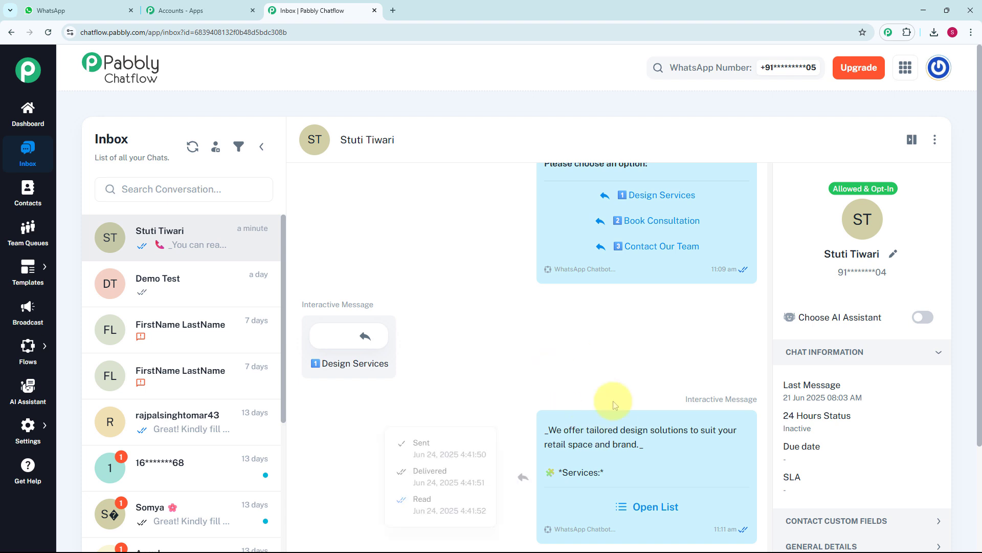
{"action": "scroll", "coordinate": [466, 335], "scroll_direction": "down", "scroll_amount": 3}
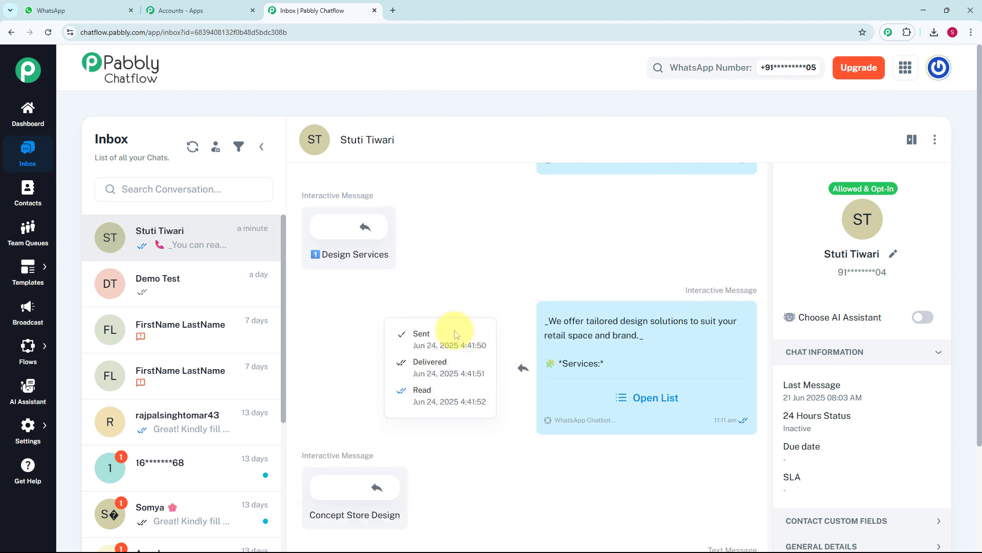
{"action": "scroll", "coordinate": [455, 334], "scroll_direction": "down", "scroll_amount": 4}
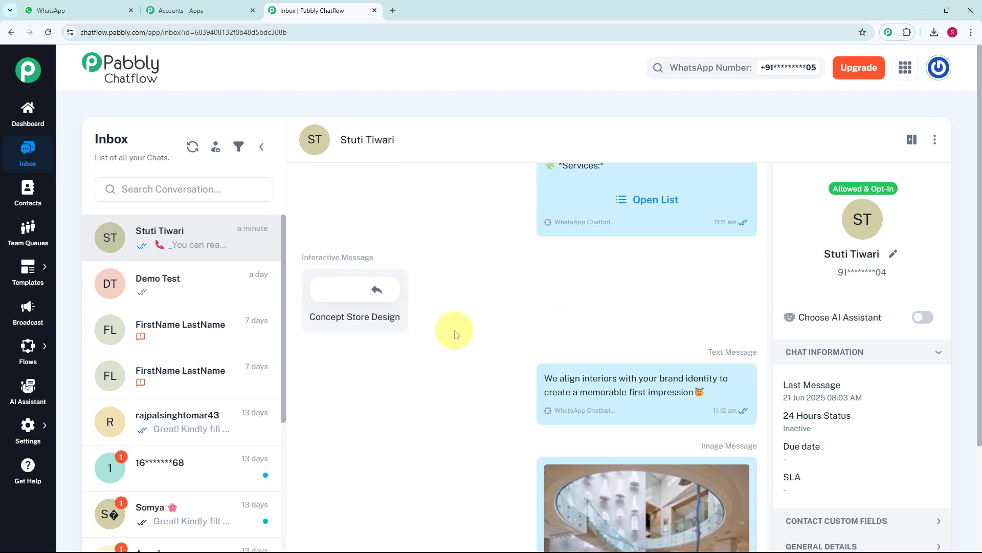
{"action": "mouse_move", "coordinate": [455, 334]}
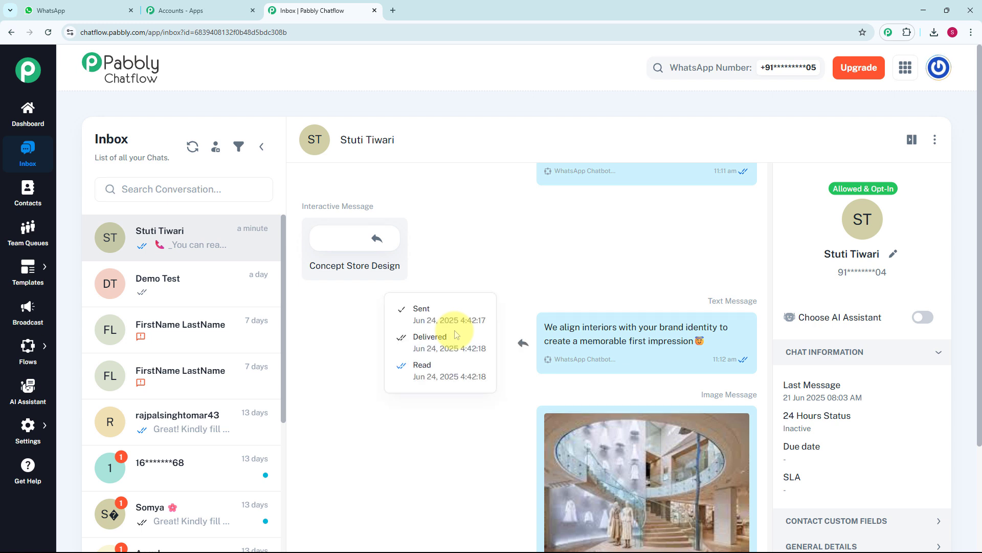
{"action": "scroll", "coordinate": [456, 333], "scroll_direction": "down", "scroll_amount": 3}
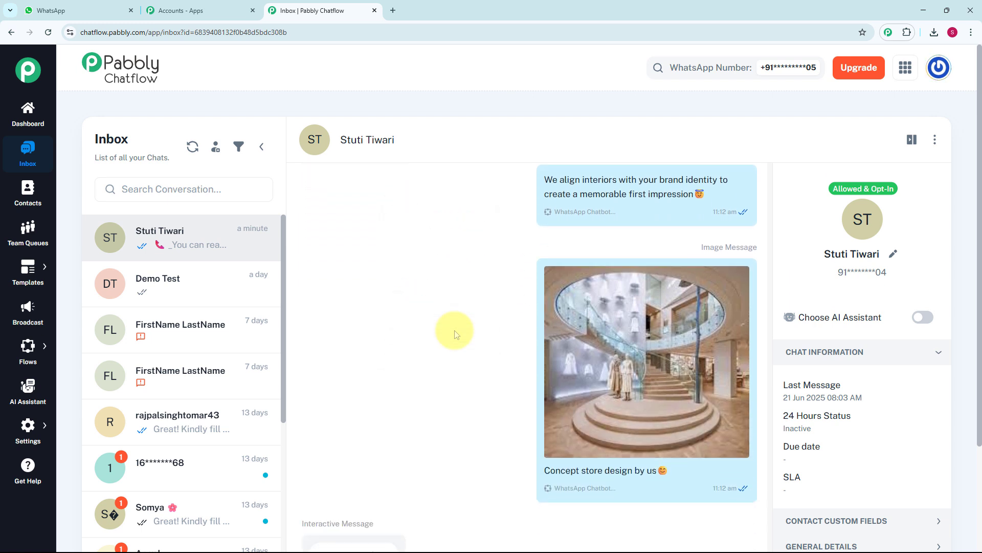
{"action": "scroll", "coordinate": [456, 334], "scroll_direction": "down", "scroll_amount": 1}
{"action": "scroll", "coordinate": [456, 333], "scroll_direction": "down", "scroll_amount": 1}
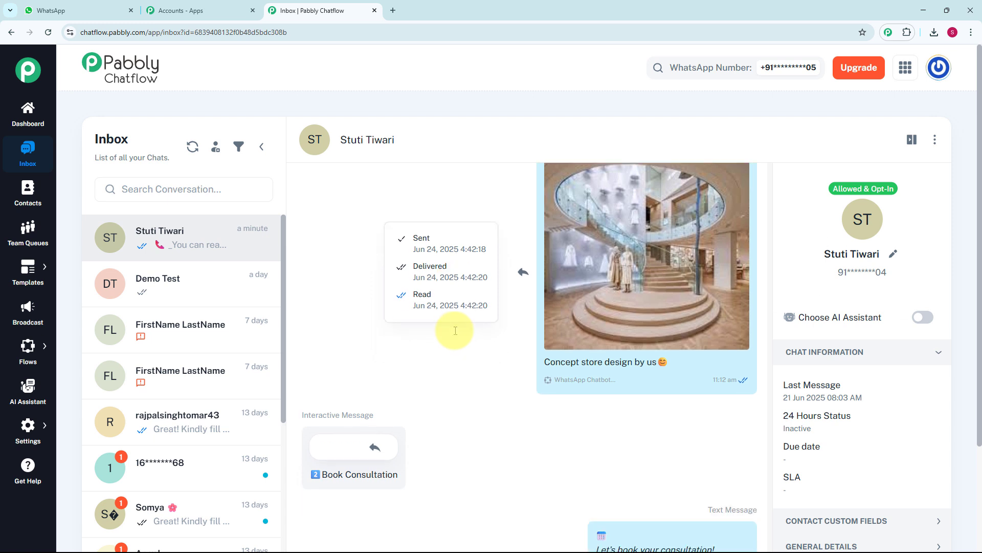
{"action": "scroll", "coordinate": [457, 333], "scroll_direction": "down", "scroll_amount": 1}
{"action": "scroll", "coordinate": [457, 333], "scroll_direction": "down", "scroll_amount": 3}
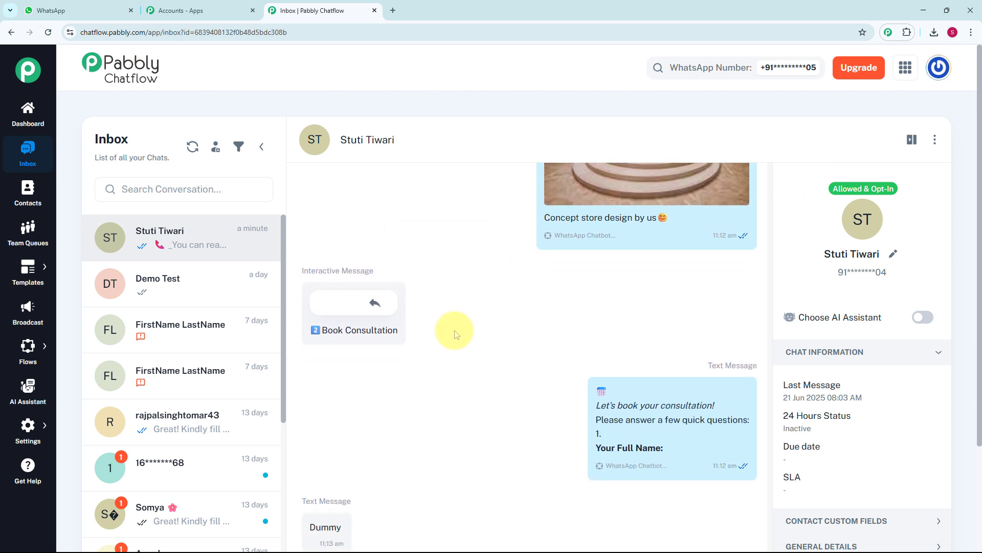